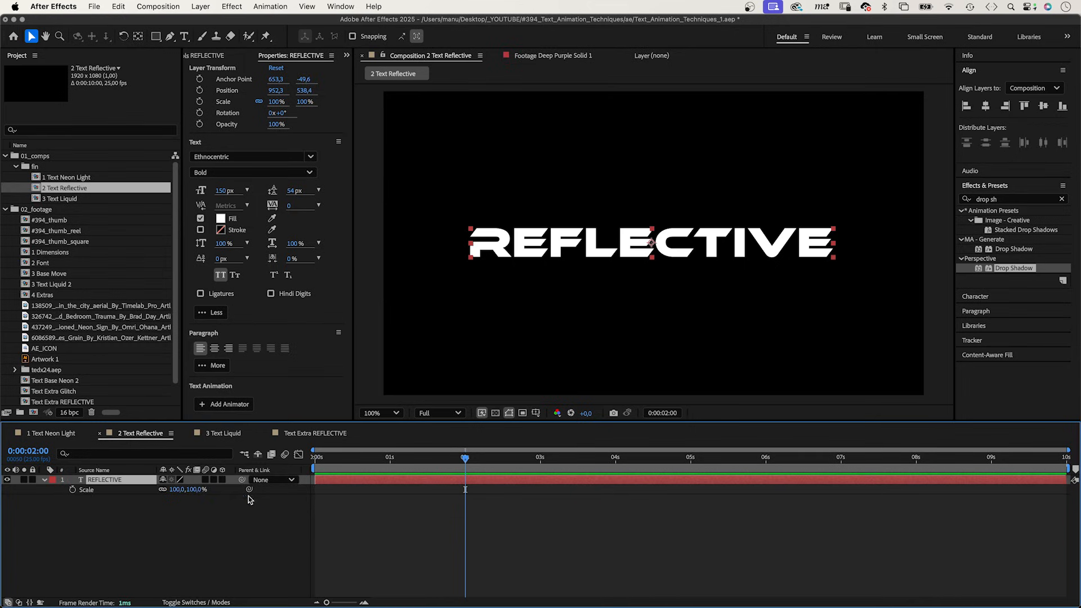
# Reveal Position alongside Scale on the REFLECTIVE layer and set keyframes for both at 2 seconds.
pyautogui.hotkey('shift', 'p')
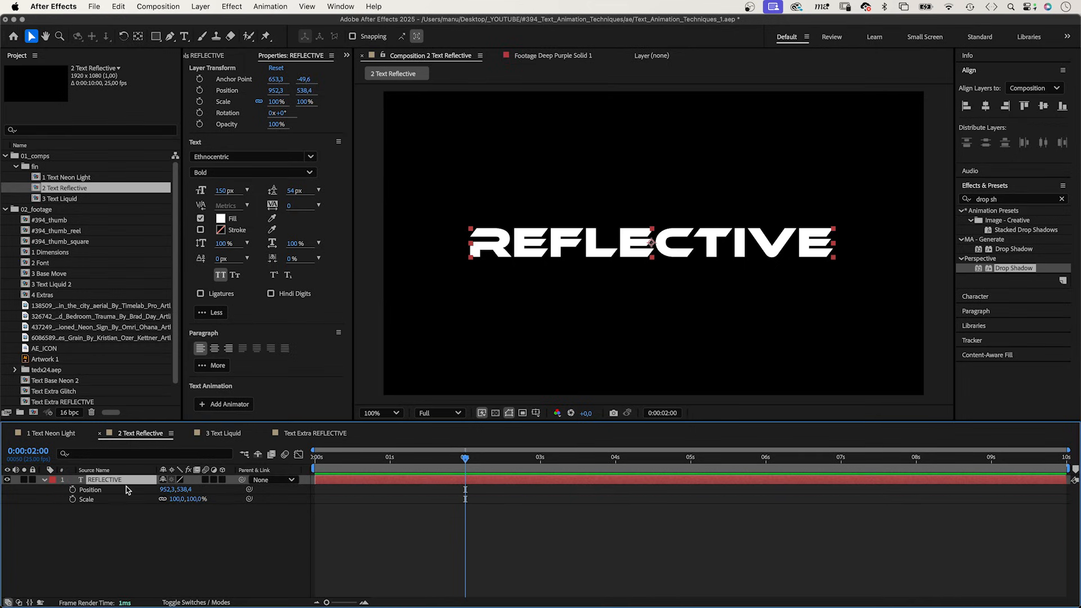
pyautogui.click(72, 490)
pyautogui.click(72, 499)
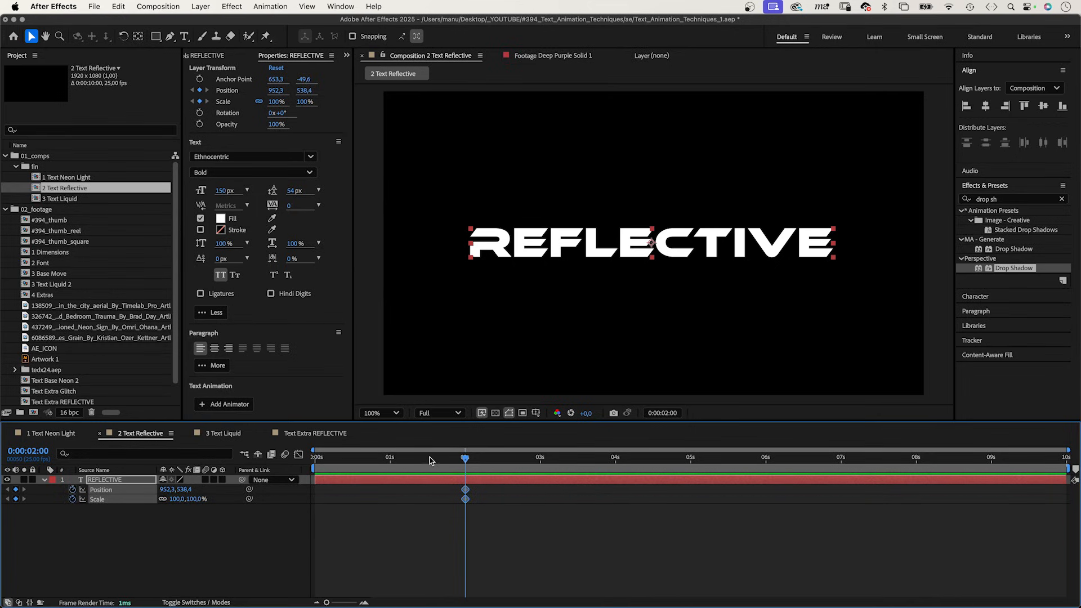
# Set the REFLECTIVE layer's Scale to 3000% at the start of the composition.
pyautogui.moveTo(427, 458); pyautogui.dragTo(313, 459)
pyautogui.click(181, 499)
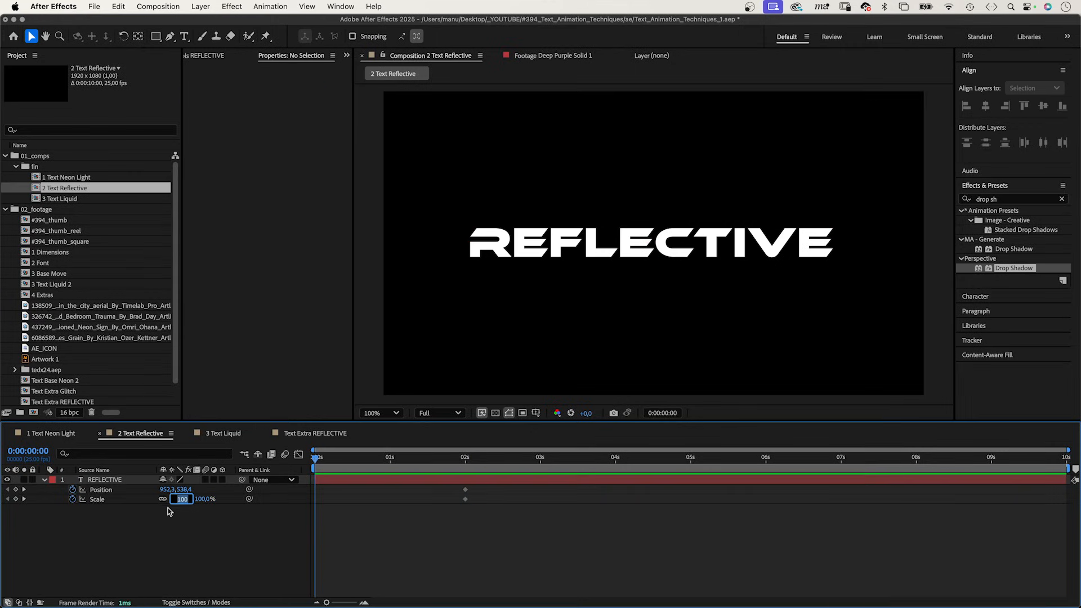
pyautogui.write('3000')
pyautogui.press('Return')
# Set the REFLECTIVE layer's Position at 0 seconds to about 18438, 896 so the enlarged text starts far to the right.
pyautogui.press(',')
pyautogui.press(',')
pyautogui.press(',')
pyautogui.press(',')
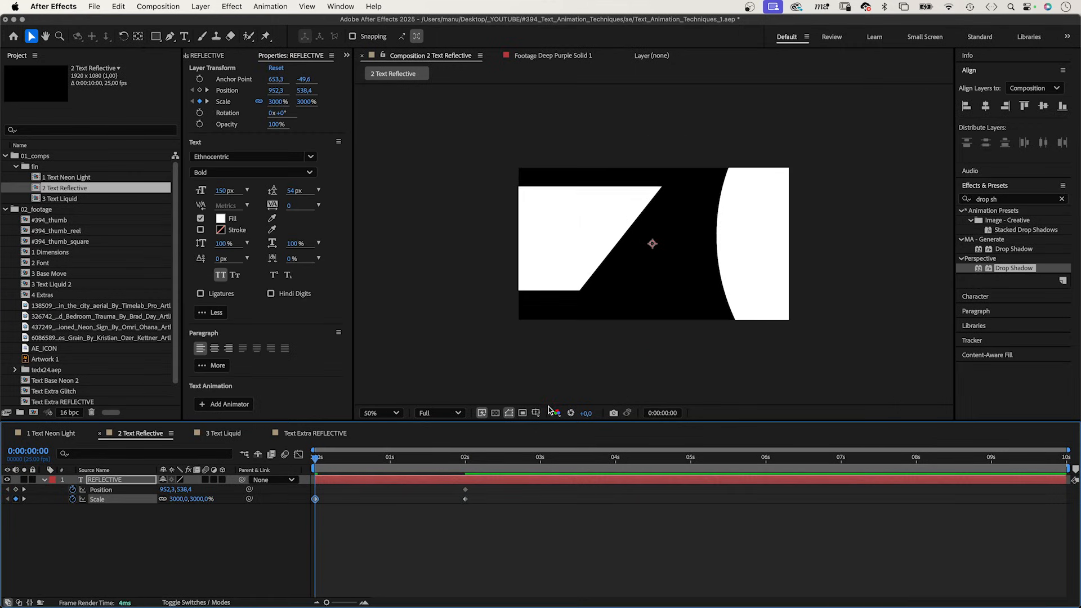
pyautogui.press(',')
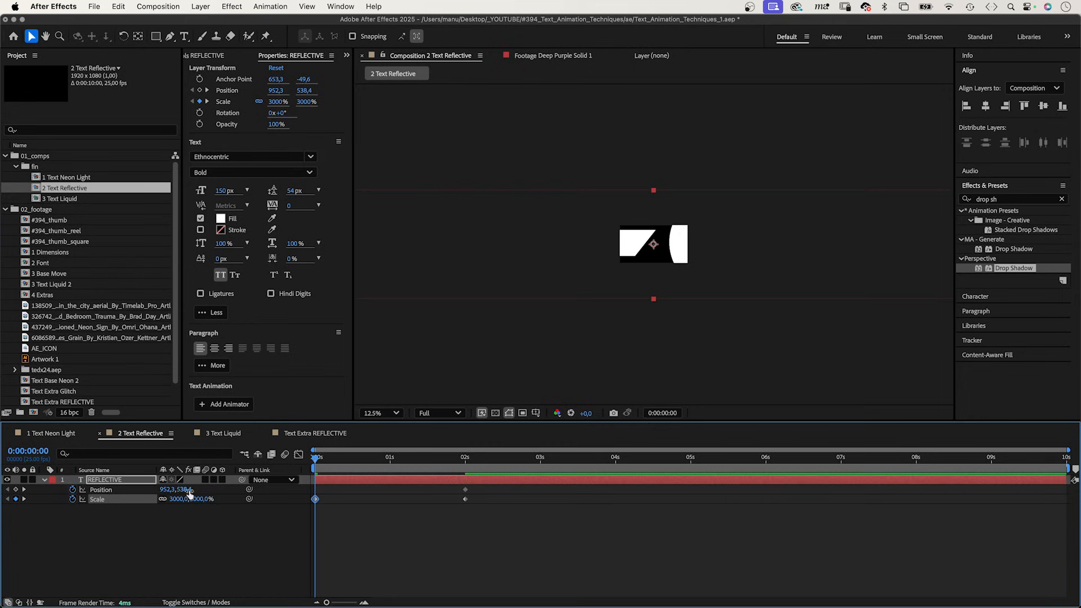
pyautogui.moveTo(164, 490); pyautogui.dragTo(772, 396)
pyautogui.moveTo(197, 491); pyautogui.dragTo(398, 456)
pyautogui.press('/')
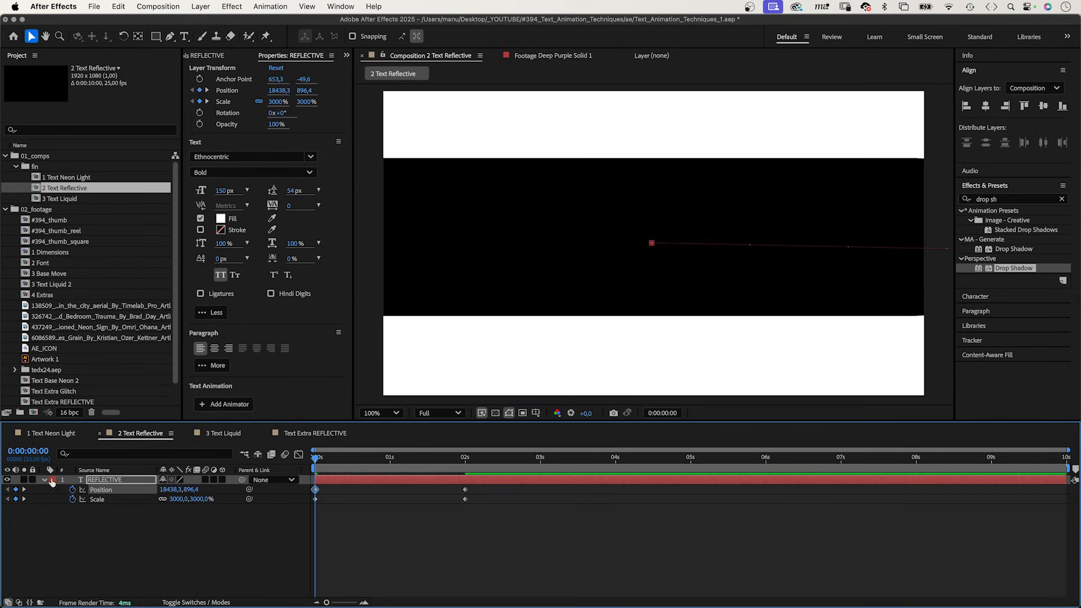
# Add an Opacity text animator to the REFLECTIVE layer and set its opacity to 0%.
pyautogui.click(44, 480)
pyautogui.click(231, 490)
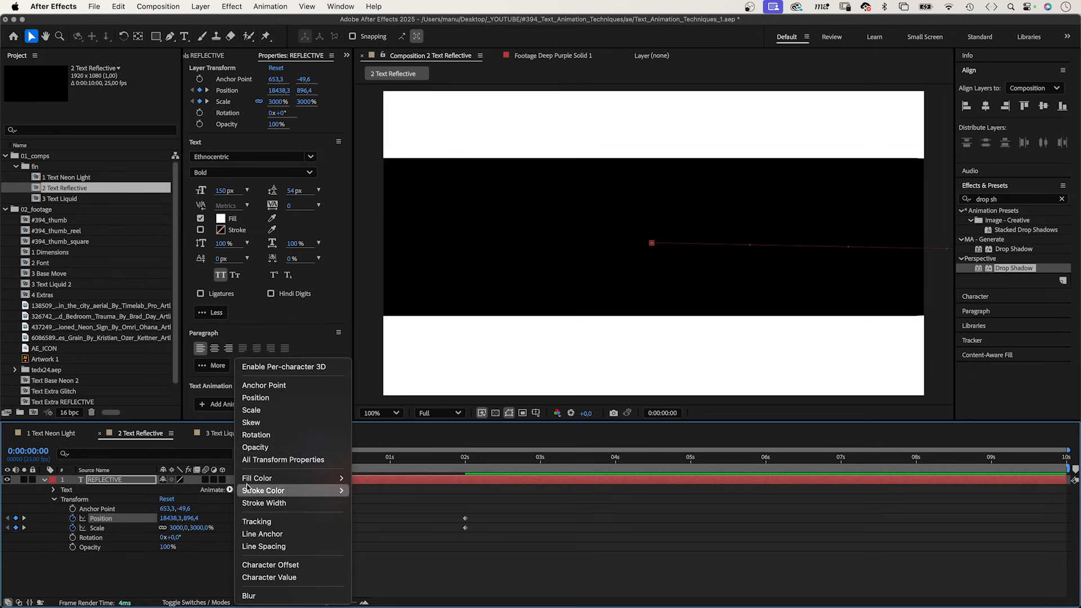
pyautogui.click(284, 448)
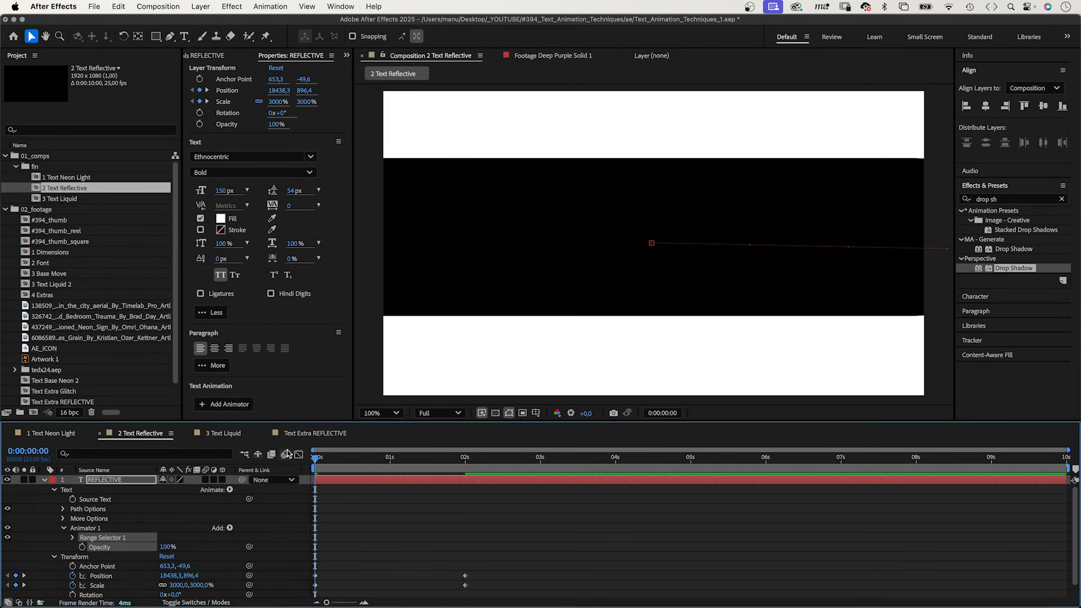
pyautogui.click(167, 547)
pyautogui.write('0')
pyautogui.press('Return')
# Keyframe Range Selector 1's Start from 0% at 0 seconds to 100% at 2 seconds, and display only the layer's keyframed properties.
pyautogui.click(72, 538)
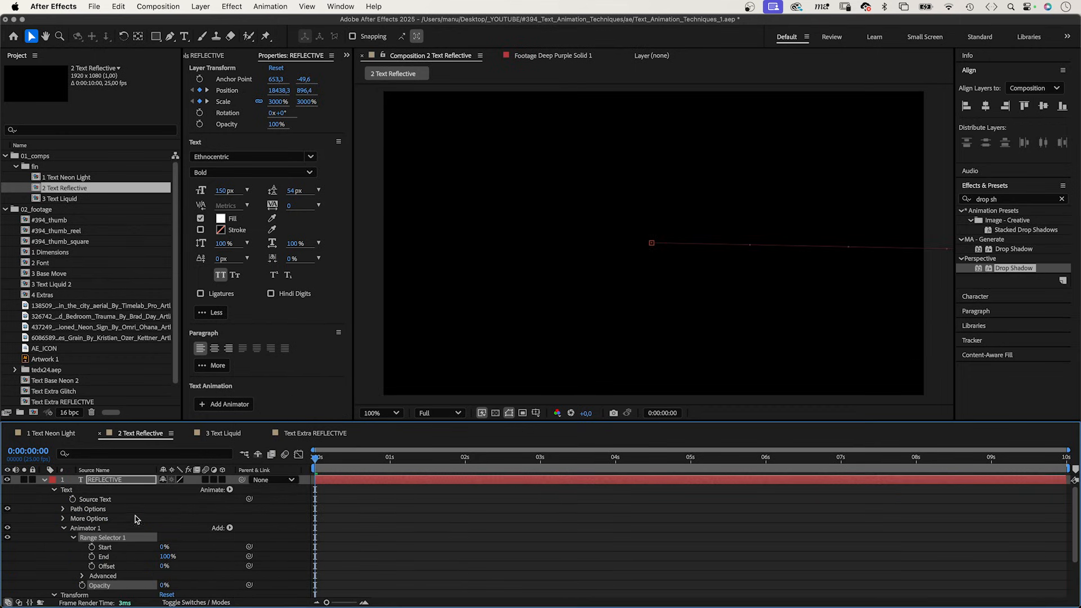
pyautogui.click(92, 548)
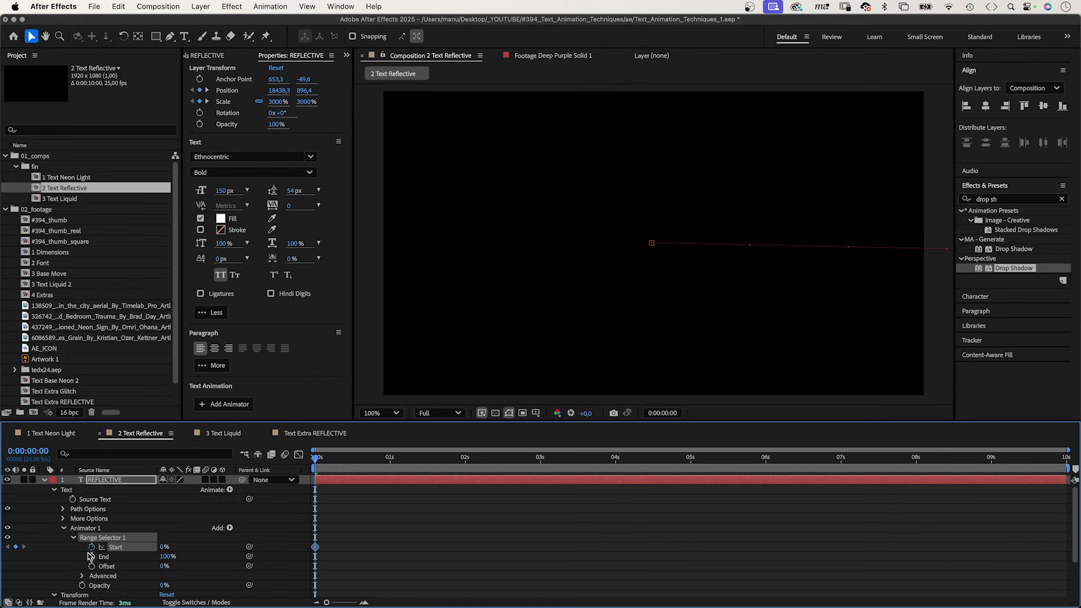
pyautogui.click(465, 461)
pyautogui.click(164, 547)
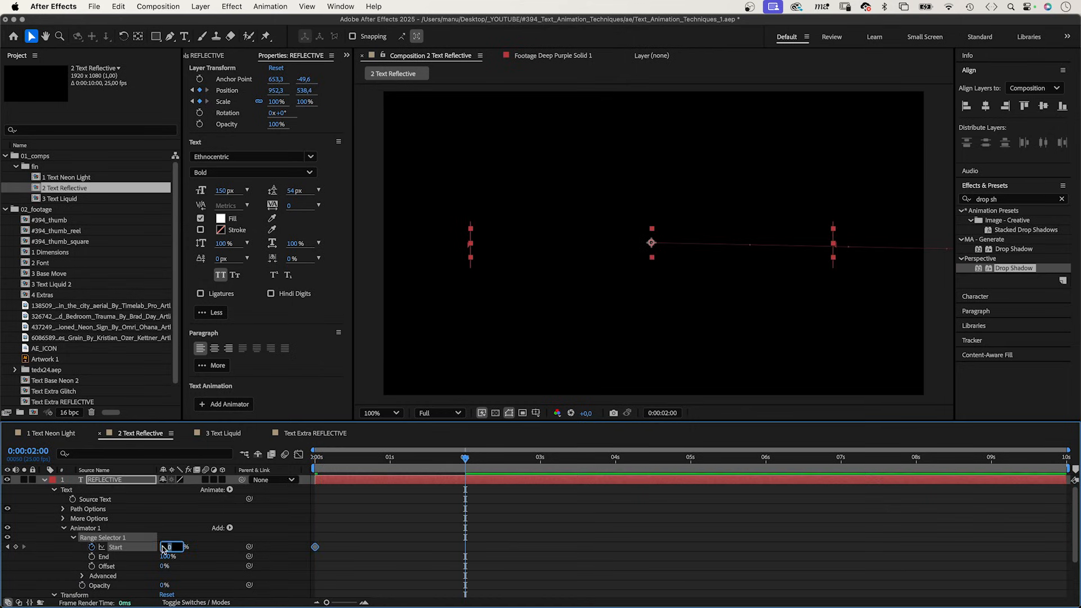
pyautogui.write('100')
pyautogui.press('Return')
pyautogui.press('u')
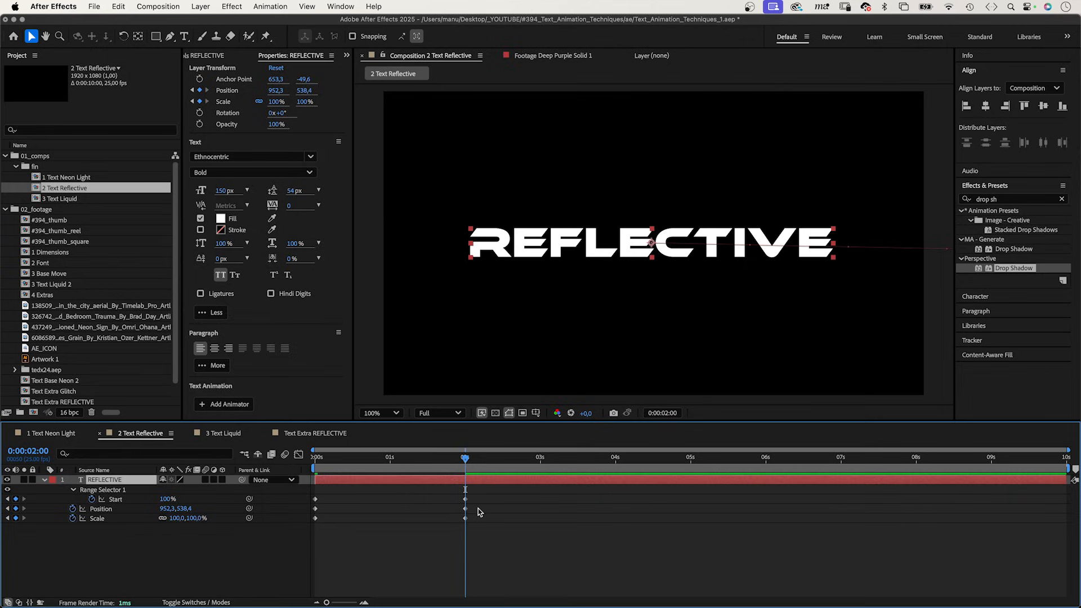
# Apply Easy Ease In to the Position and Scale keyframes and stretch the final keyframes' speed influence for a fast start and long slowdown.
pyautogui.moveTo(479, 511); pyautogui.dragTo(313, 529)
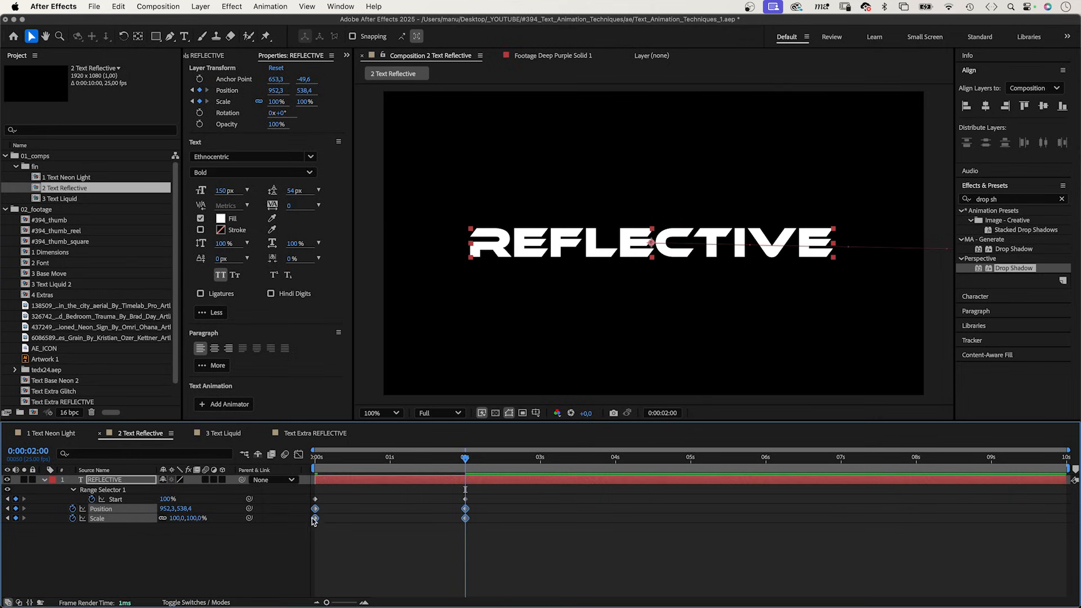
pyautogui.click(299, 455)
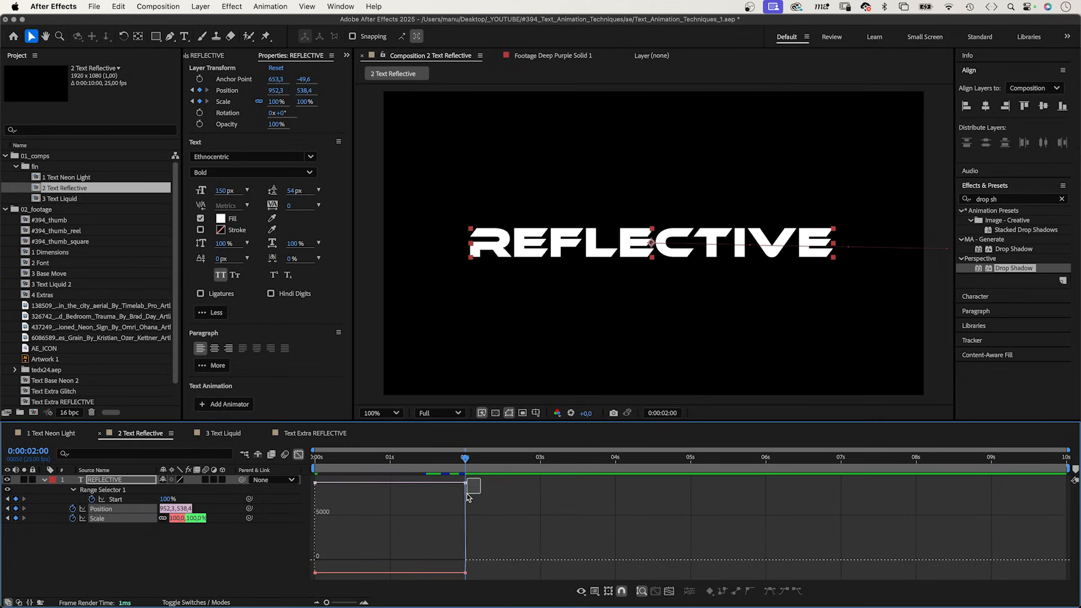
pyautogui.moveTo(481, 478); pyautogui.dragTo(398, 585)
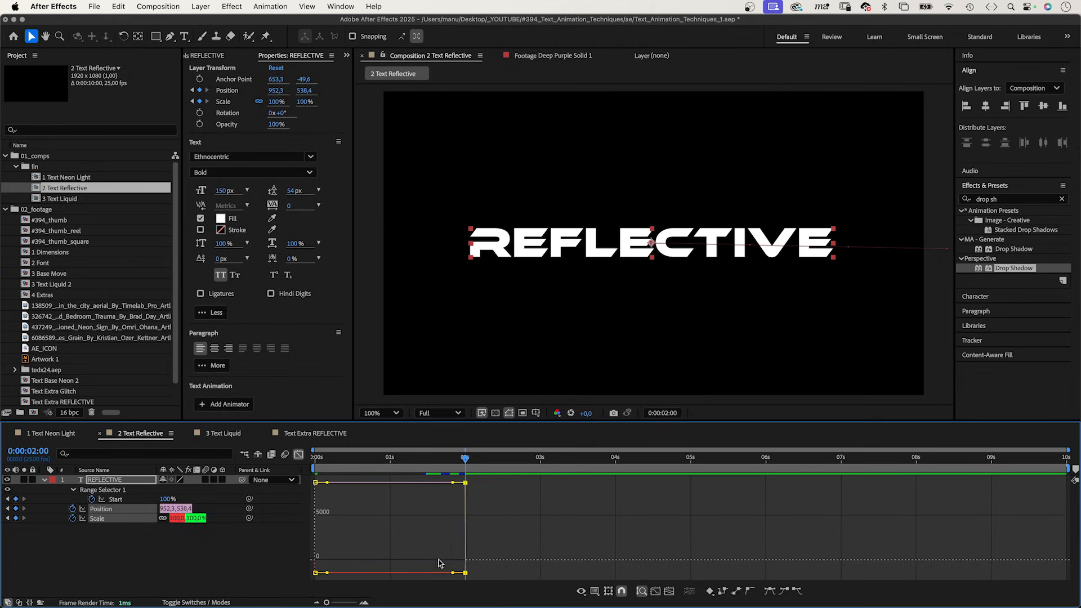
pyautogui.click(582, 592)
pyautogui.click(627, 498)
pyautogui.click(783, 592)
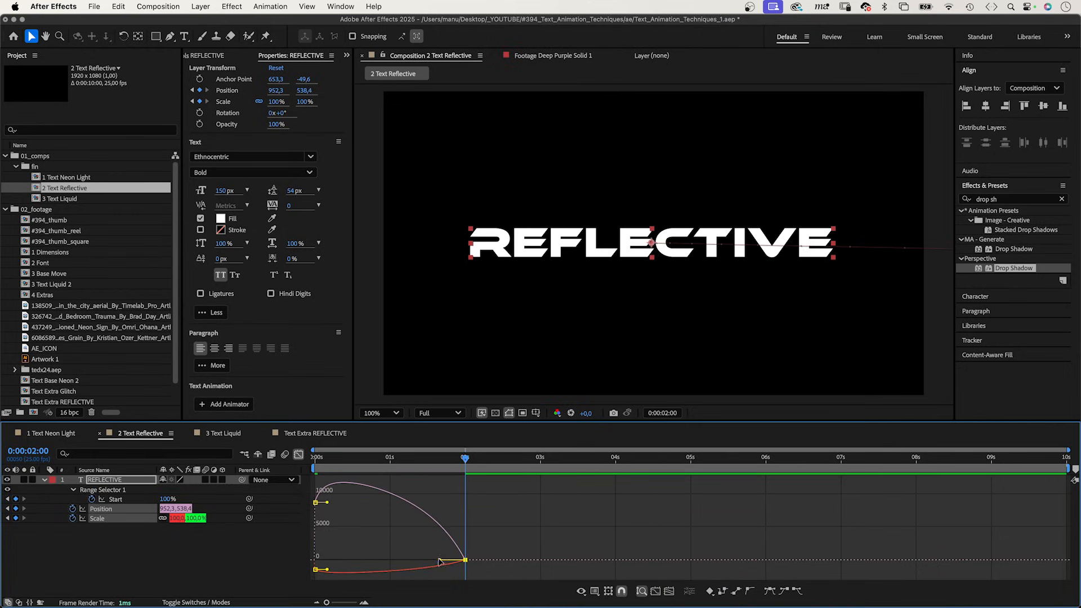
pyautogui.moveTo(438, 562); pyautogui.dragTo(294, 542)
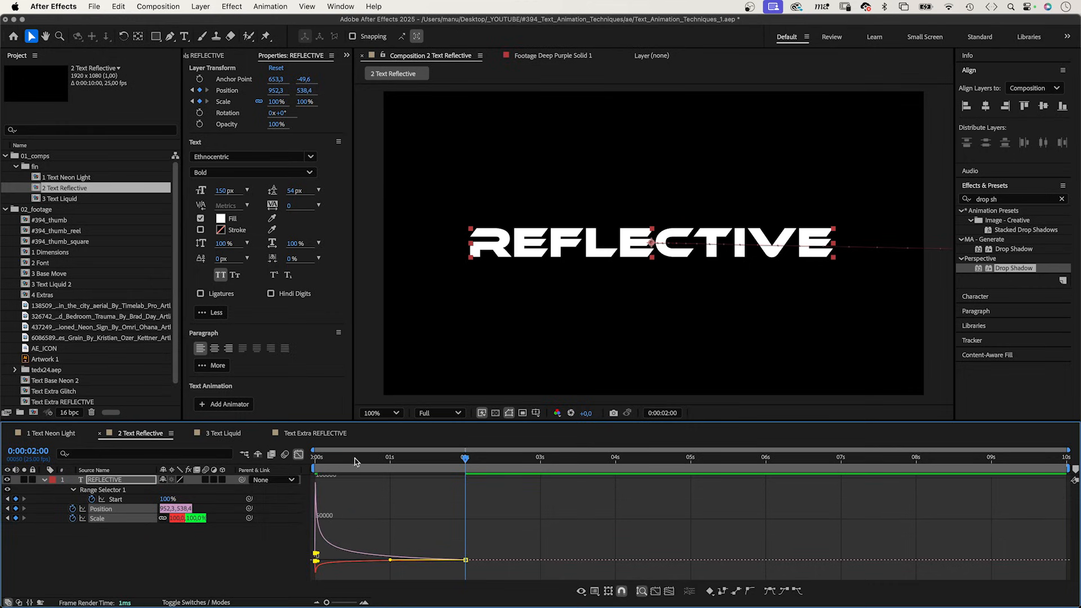
# Preview the Position and Scale easing from the beginning and return to 0 seconds.
pyautogui.moveTo(353, 458); pyautogui.dragTo(275, 464)
pyautogui.press('space')
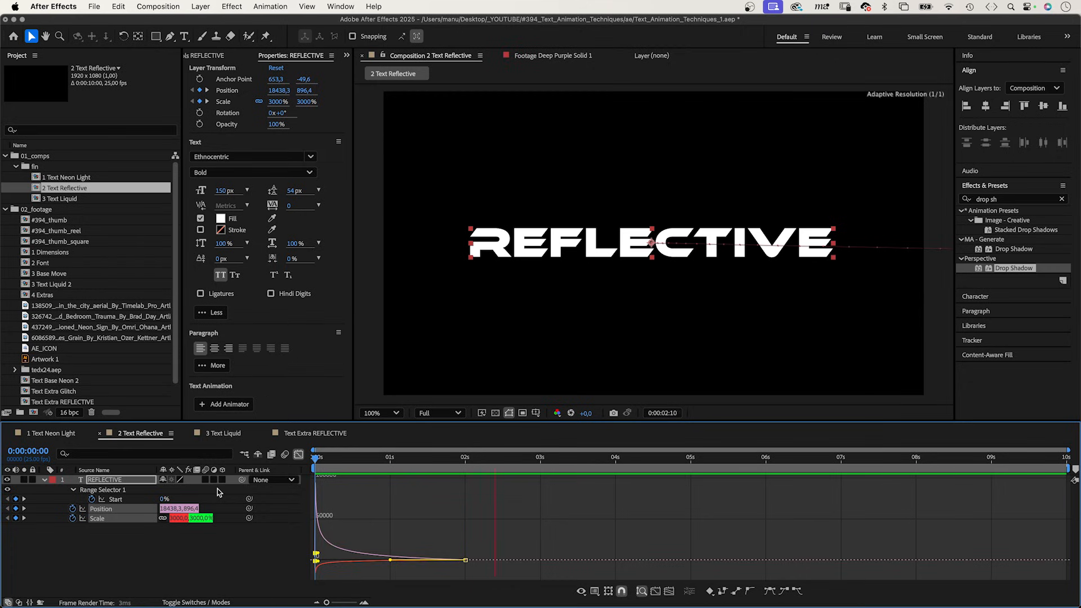
pyautogui.click(316, 459)
pyautogui.click(314, 459)
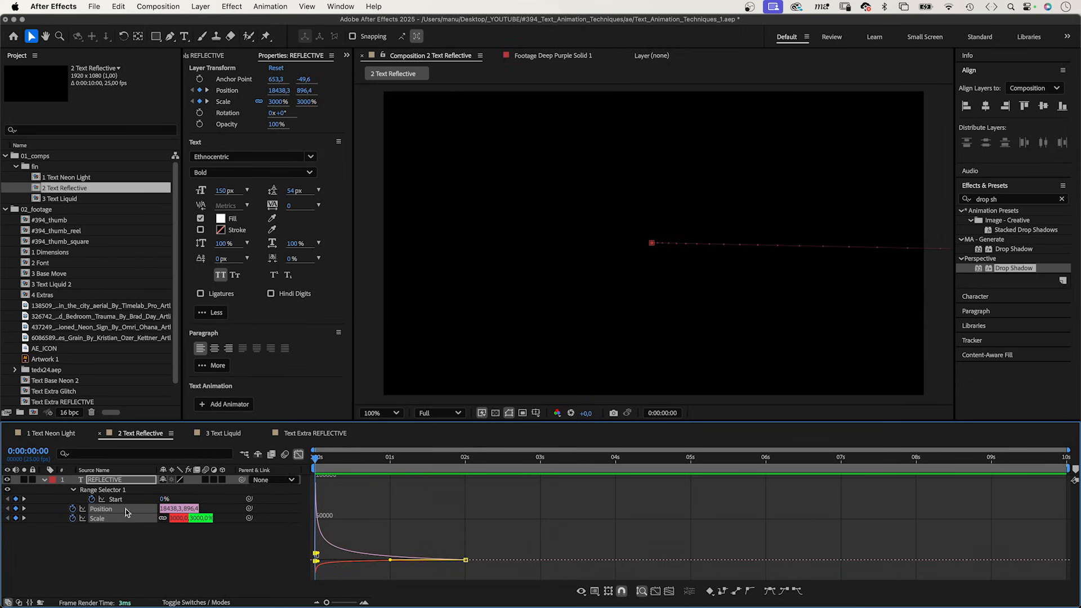
# Reshape the range selector Start speed curve to zero speed at both keyframes, with the longer influence on the first.
pyautogui.click(111, 499)
pyautogui.click(315, 482)
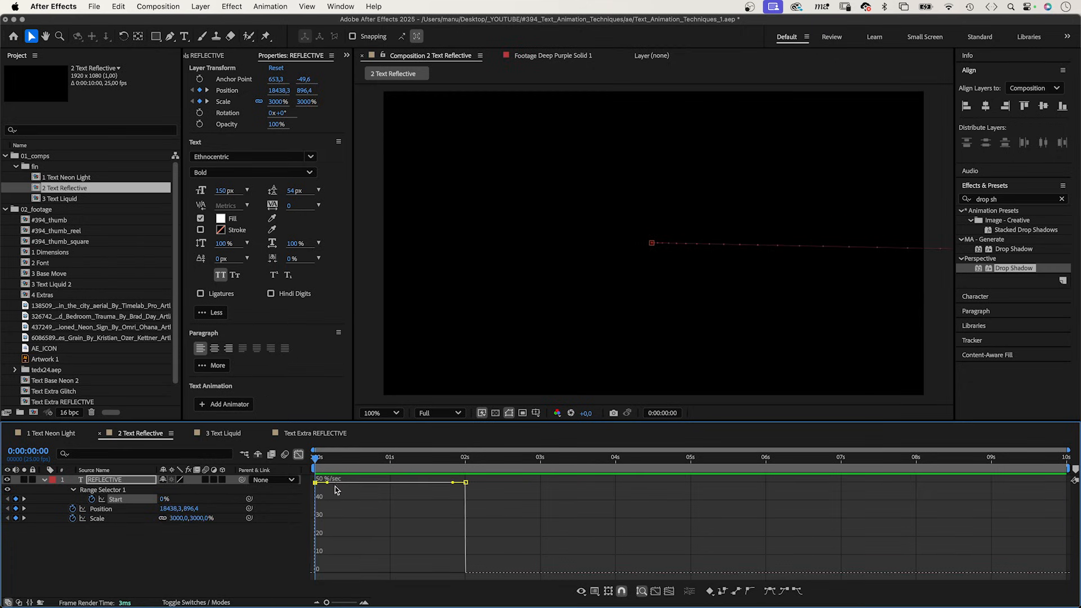
pyautogui.moveTo(328, 486); pyautogui.dragTo(364, 572)
pyautogui.moveTo(452, 528); pyautogui.dragTo(445, 573)
# Play back the letter-by-letter reveal to check its timing.
pyautogui.press('space')
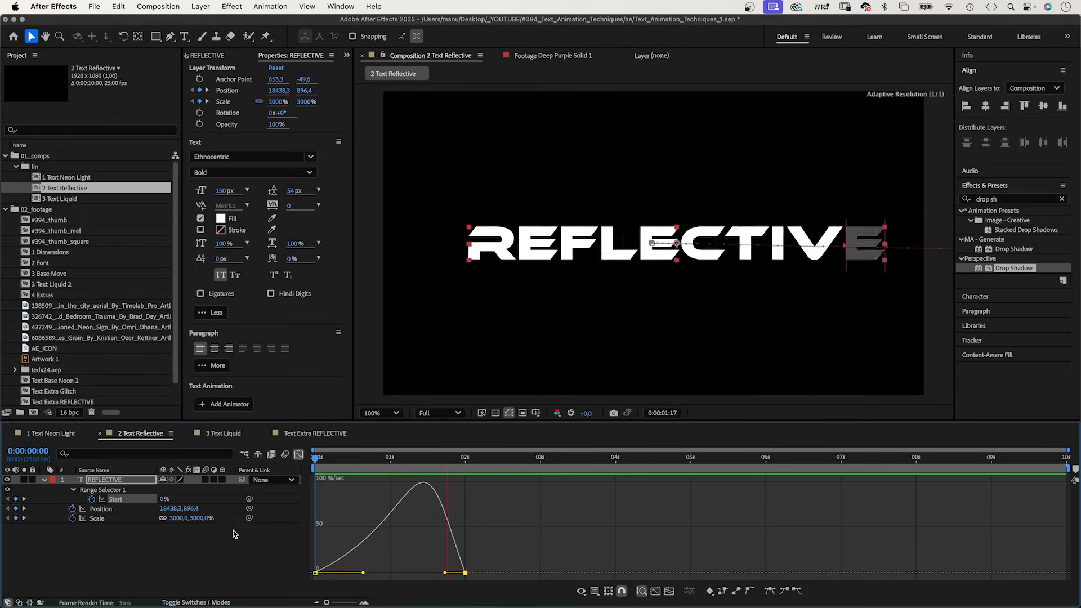
pyautogui.press('space')
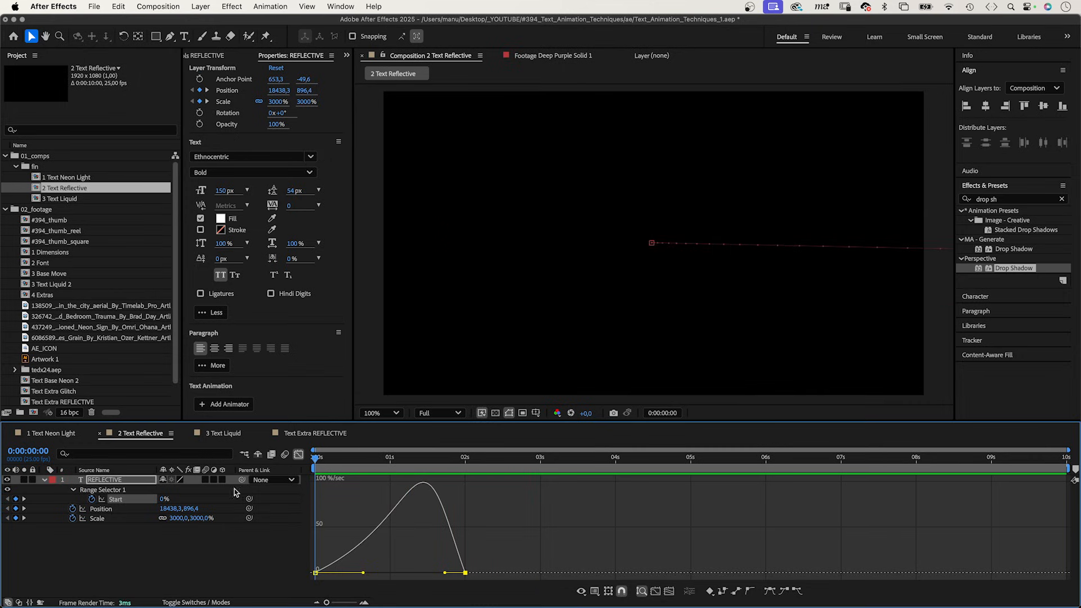
pyautogui.press('space')
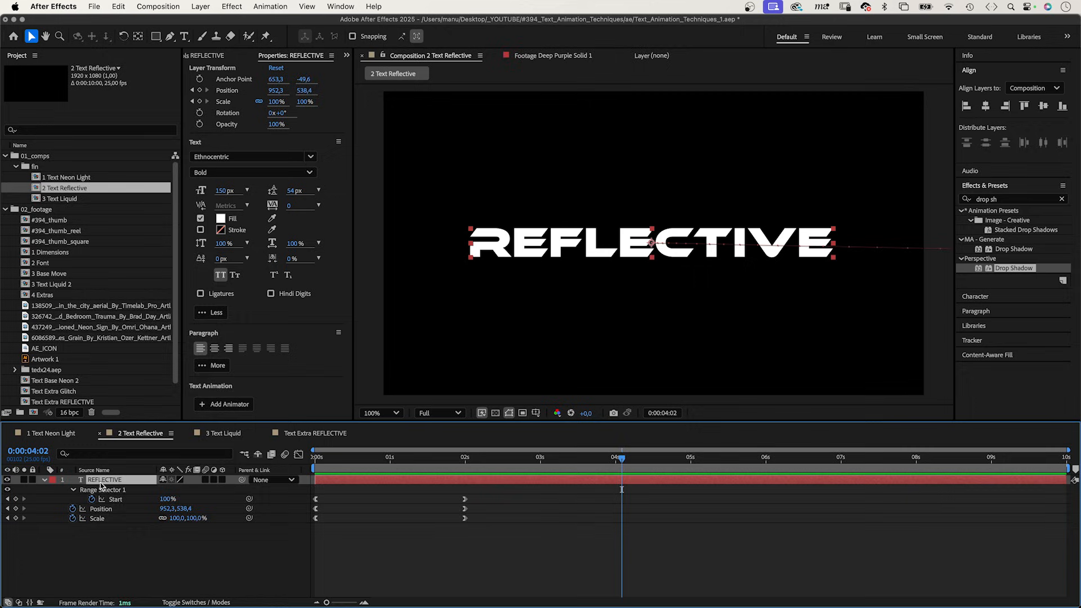
# Add a Gradient Overlay layer style to the REFLECTIVE layer and set its angle to 90°.
pyautogui.rightClick(101, 485)
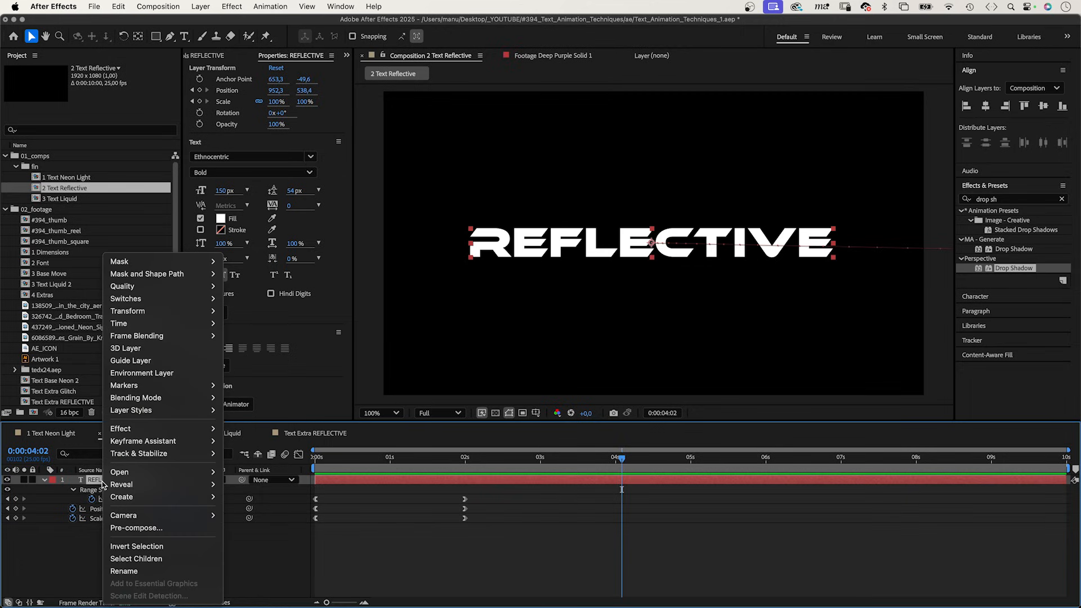
pyautogui.moveTo(178, 412)
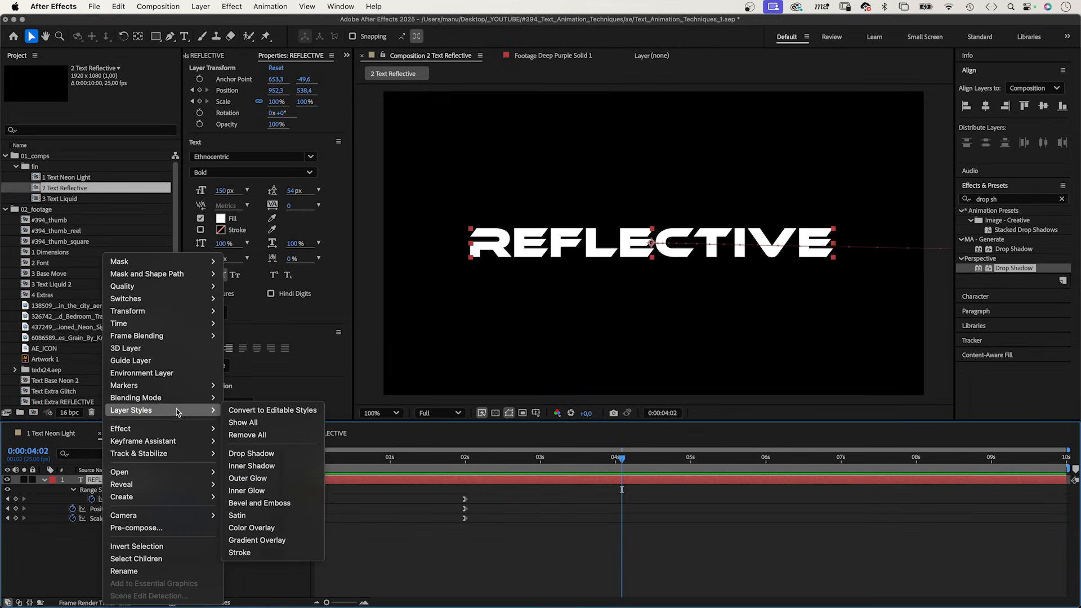
pyautogui.click(258, 542)
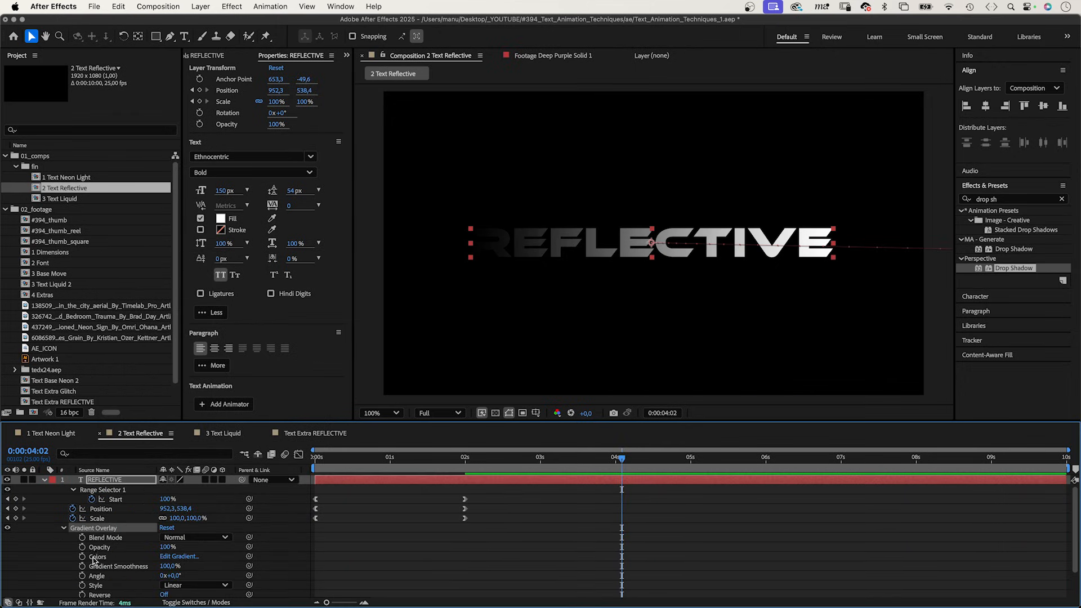
pyautogui.click(175, 575)
pyautogui.press('Return')
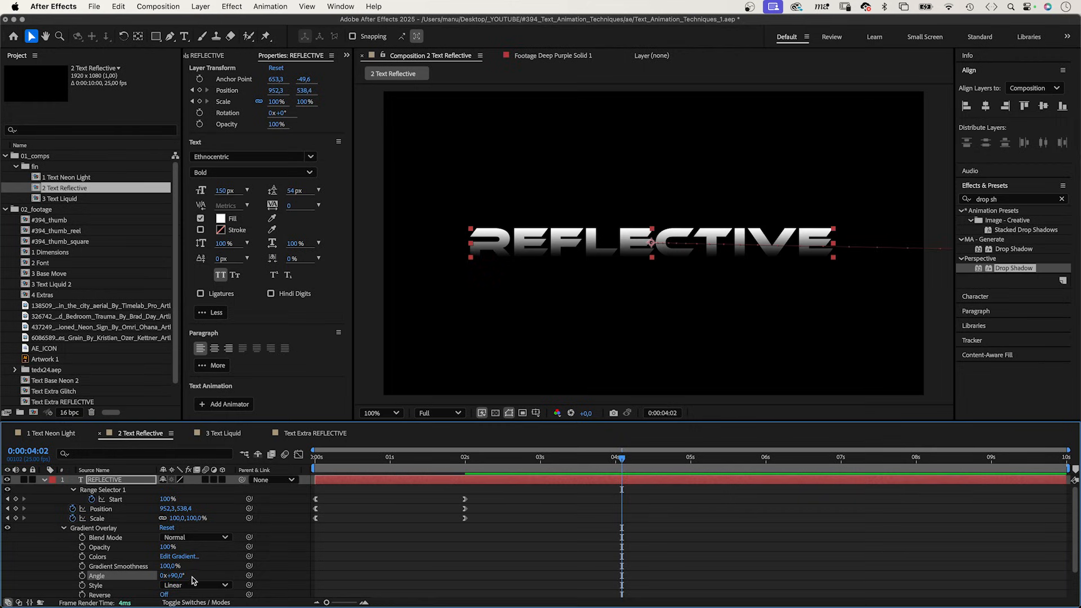
# Edit the overlay gradient, setting its first color stop to dark purple 29123C and its last stop to pale pink.
pyautogui.click(178, 557)
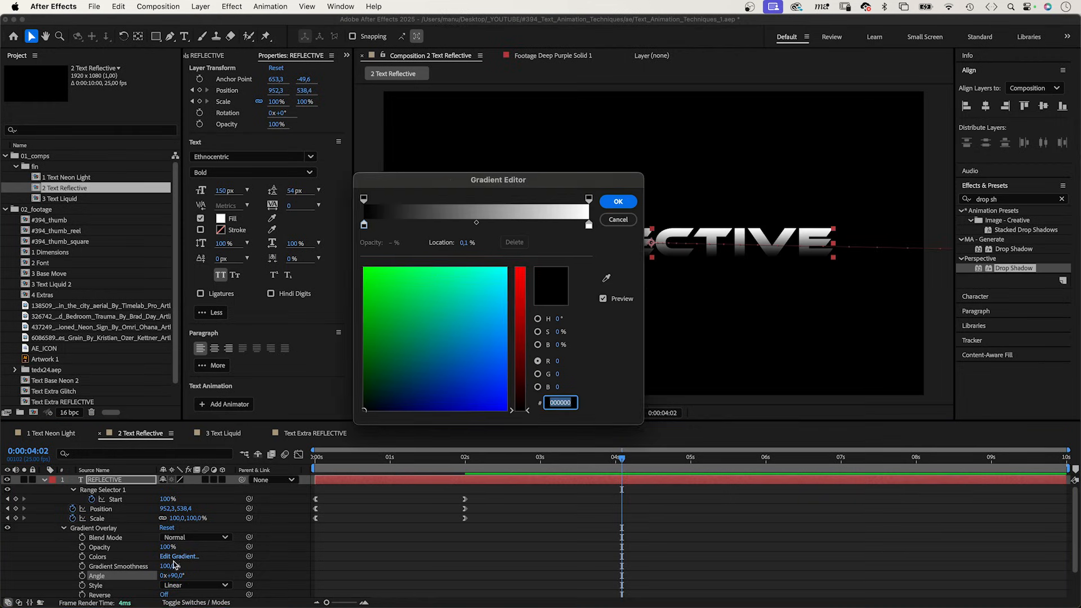
pyautogui.moveTo(409, 183); pyautogui.dragTo(458, 136)
pyautogui.click(410, 181)
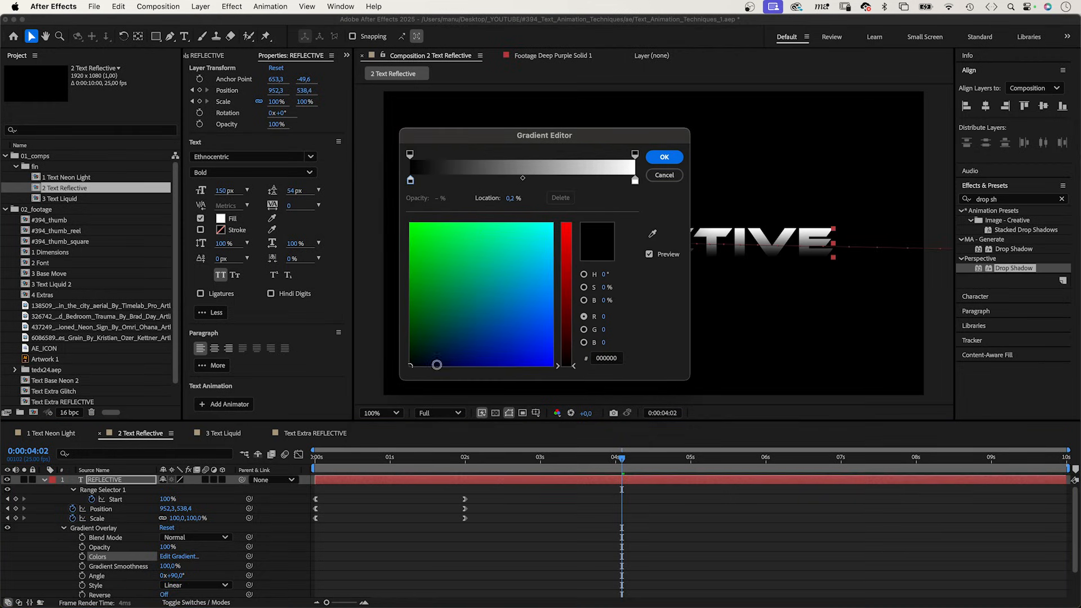
pyautogui.moveTo(420, 363); pyautogui.dragTo(442, 356)
pyautogui.click(567, 354)
pyautogui.moveTo(570, 356); pyautogui.dragTo(570, 344)
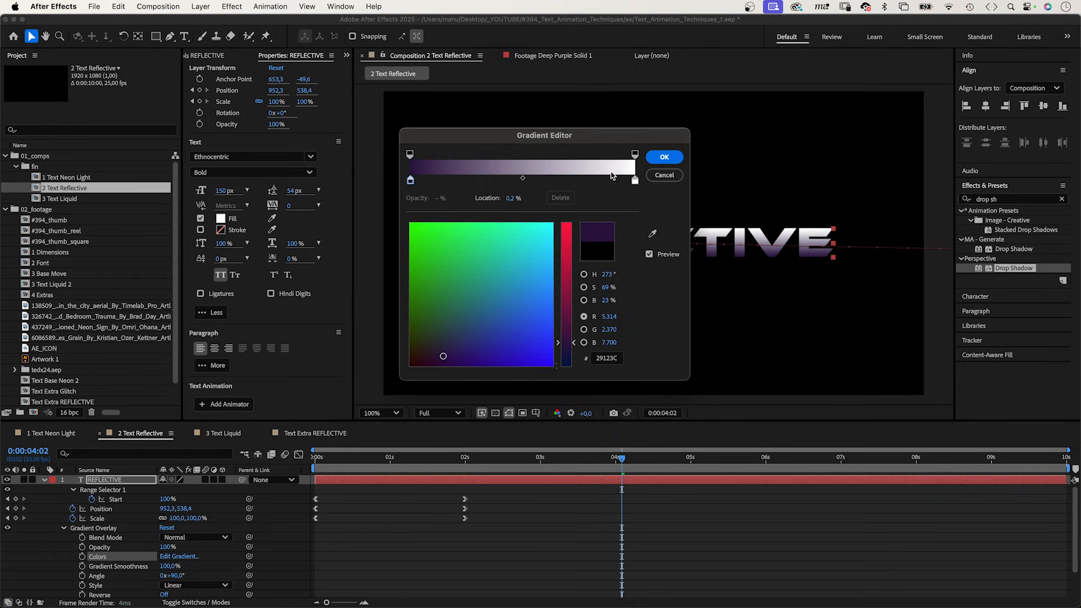
pyautogui.click(635, 181)
pyautogui.moveTo(552, 252); pyautogui.dragTo(555, 241)
# Add an orange FFC483 color stop at about 20% and a pale yellow FFFFE1 stop at about 33.5% of the gradient.
pyautogui.click(410, 181)
pyautogui.click(457, 180)
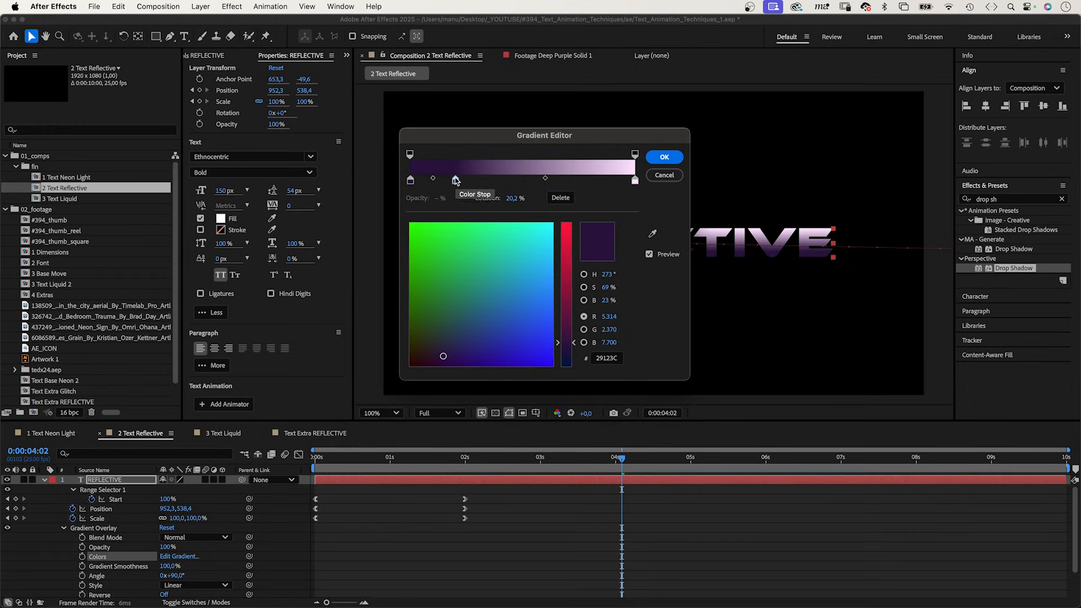
pyautogui.moveTo(563, 293); pyautogui.dragTo(563, 224)
pyautogui.moveTo(461, 265); pyautogui.dragTo(539, 219)
pyautogui.click(486, 180)
# Add a grayish-blue stop near the pink end, spread the inner stops with orange at about 27.6%, and apply the gradient.
pyautogui.click(545, 180)
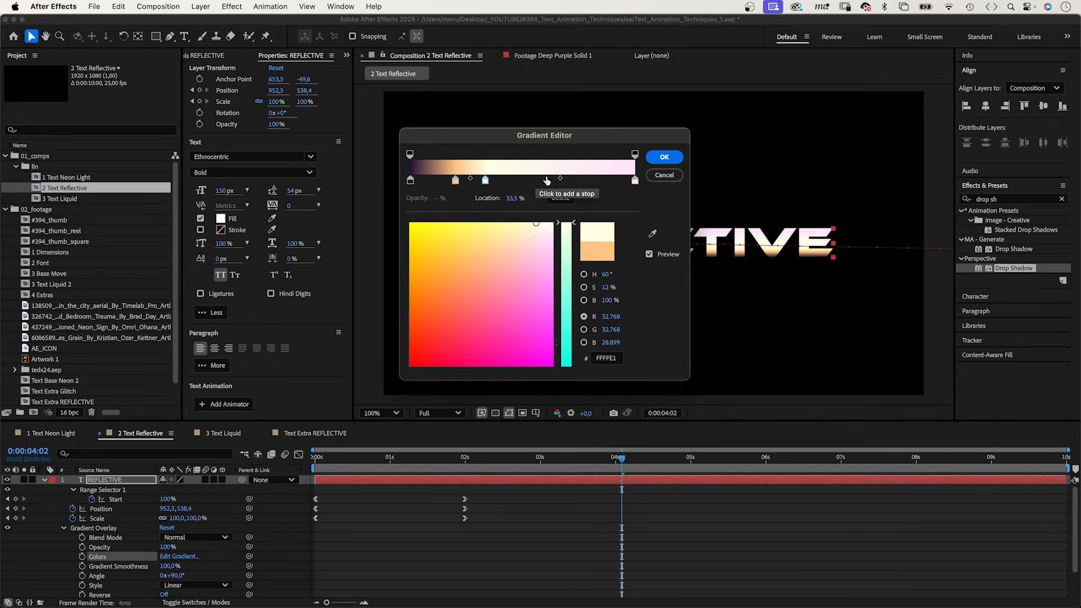
pyautogui.click(569, 260)
pyautogui.moveTo(510, 248); pyautogui.dragTo(505, 267)
pyautogui.moveTo(455, 180); pyautogui.dragTo(539, 181)
pyautogui.moveTo(545, 180); pyautogui.dragTo(583, 180)
pyautogui.moveTo(561, 178); pyautogui.dragTo(563, 179)
pyautogui.click(583, 180)
pyautogui.moveTo(506, 265); pyautogui.dragTo(521, 258)
pyautogui.click(515, 180)
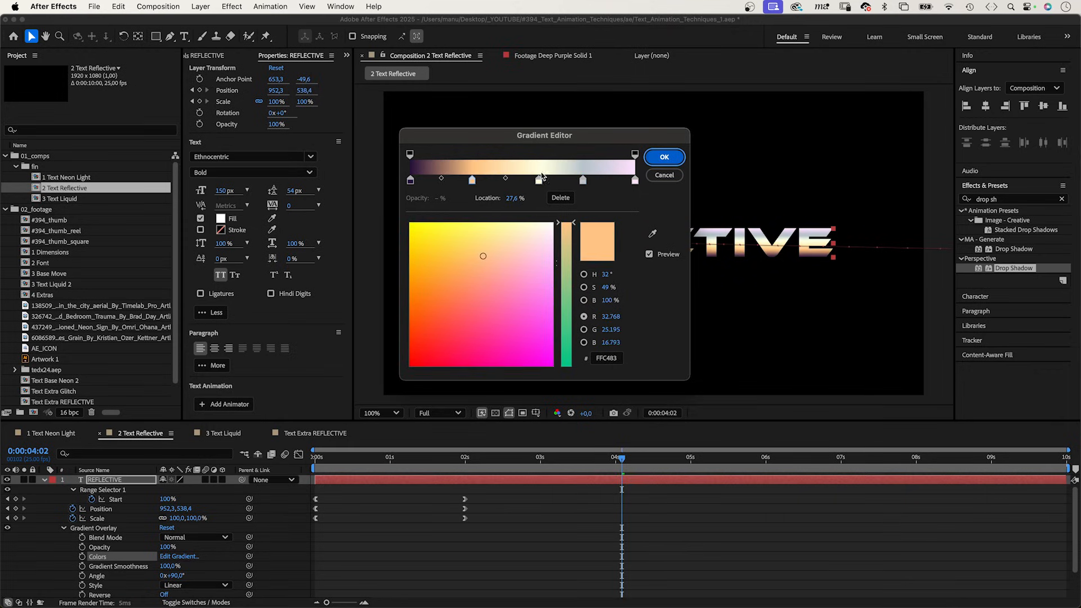
pyautogui.click(664, 157)
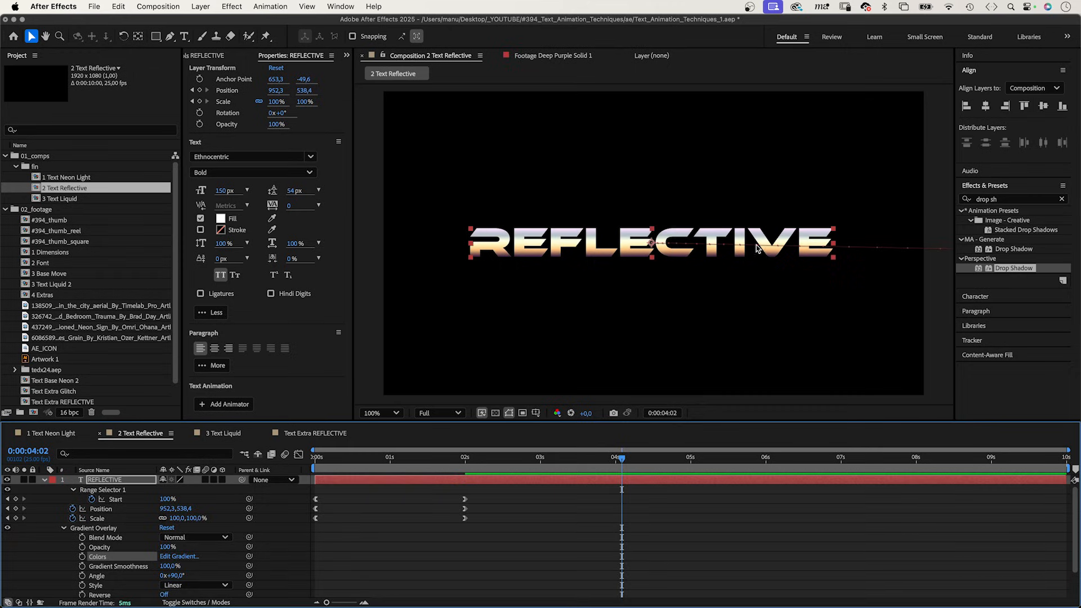
# Duplicate the REFLECTIVE text layer.
pyautogui.press('super+d')
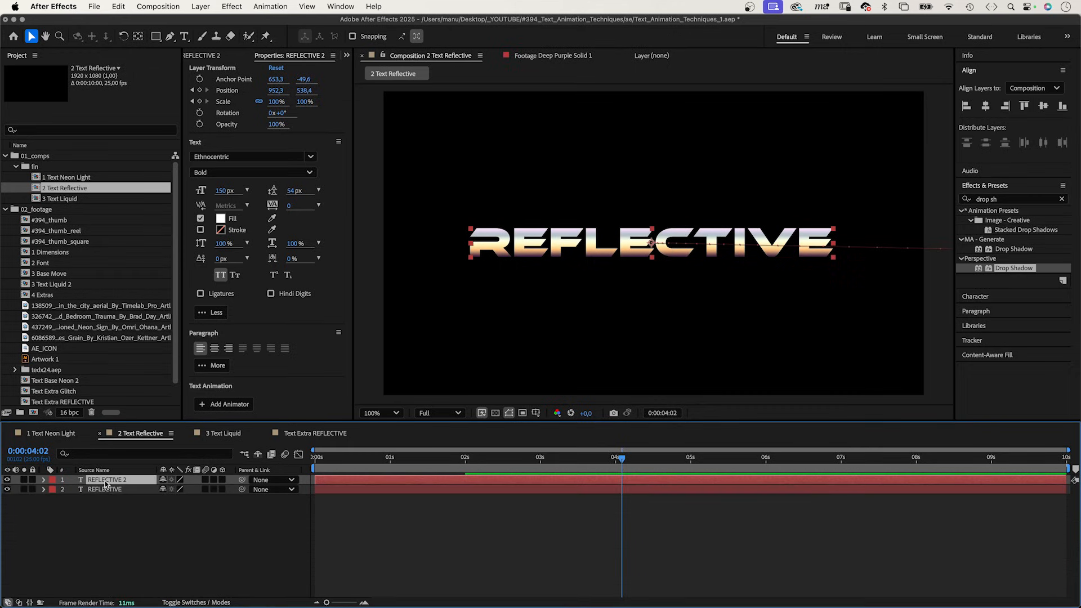
# Turn off the layer styles of the lower REFLECTIVE text layer.
pyautogui.click(105, 488)
pyautogui.click(44, 489)
pyautogui.click(54, 548)
pyautogui.click(55, 547)
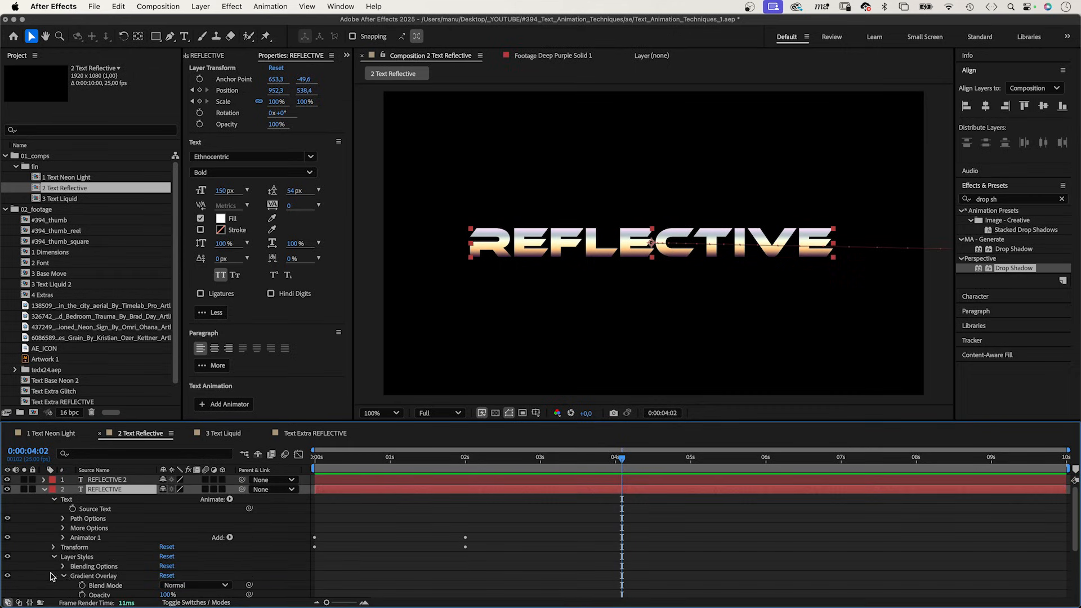
pyautogui.click(54, 557)
pyautogui.click(7, 556)
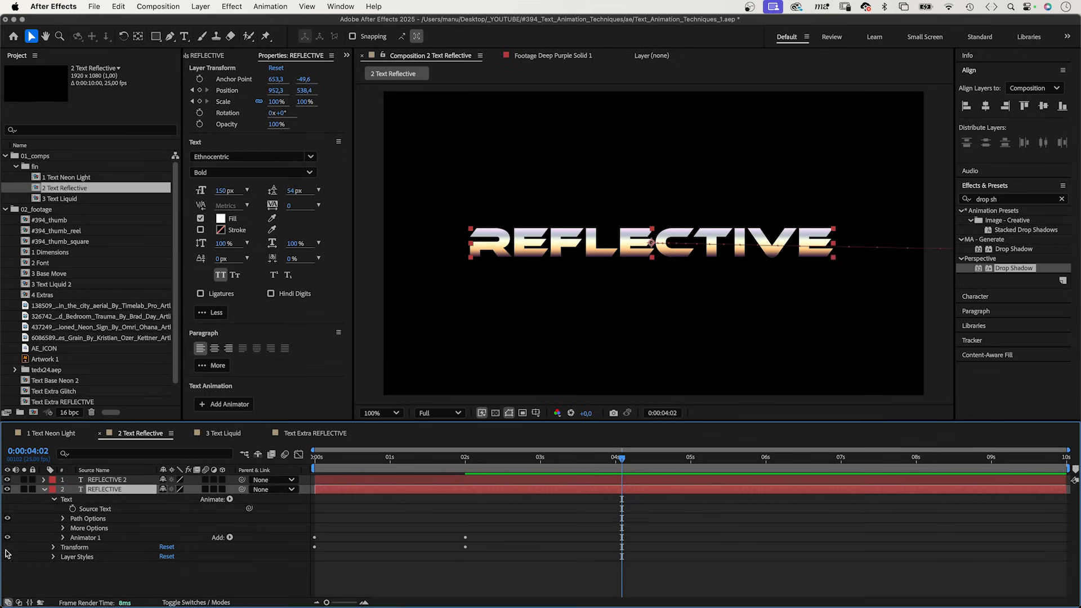
# Give the lower REFLECTIVE text a white 2 px stroke and remove its fill.
pyautogui.click(201, 231)
pyautogui.click(201, 219)
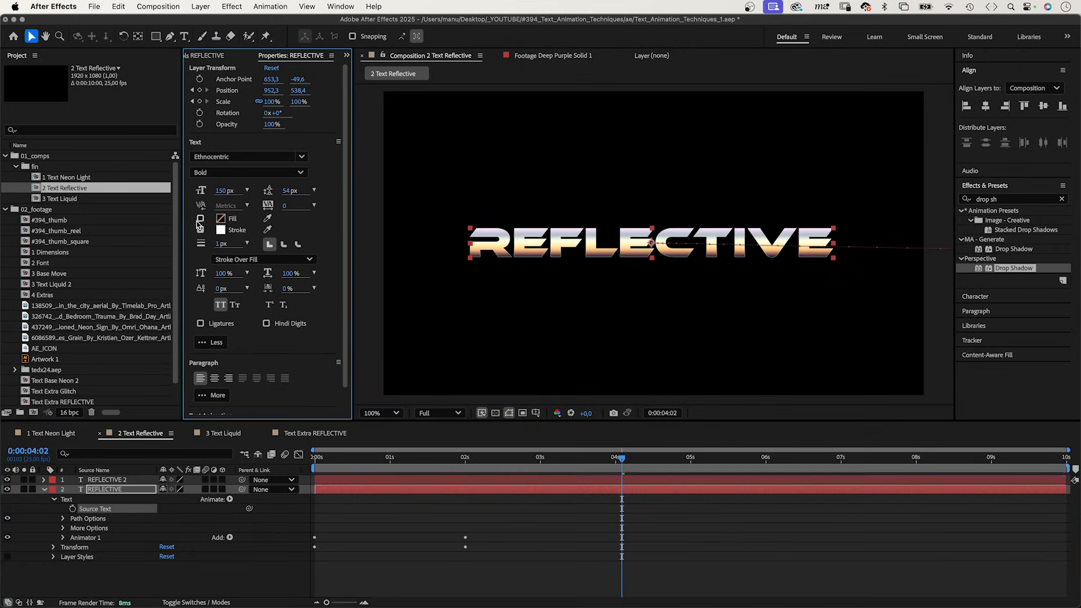
pyautogui.click(223, 243)
pyautogui.write('2')
pyautogui.press('Return')
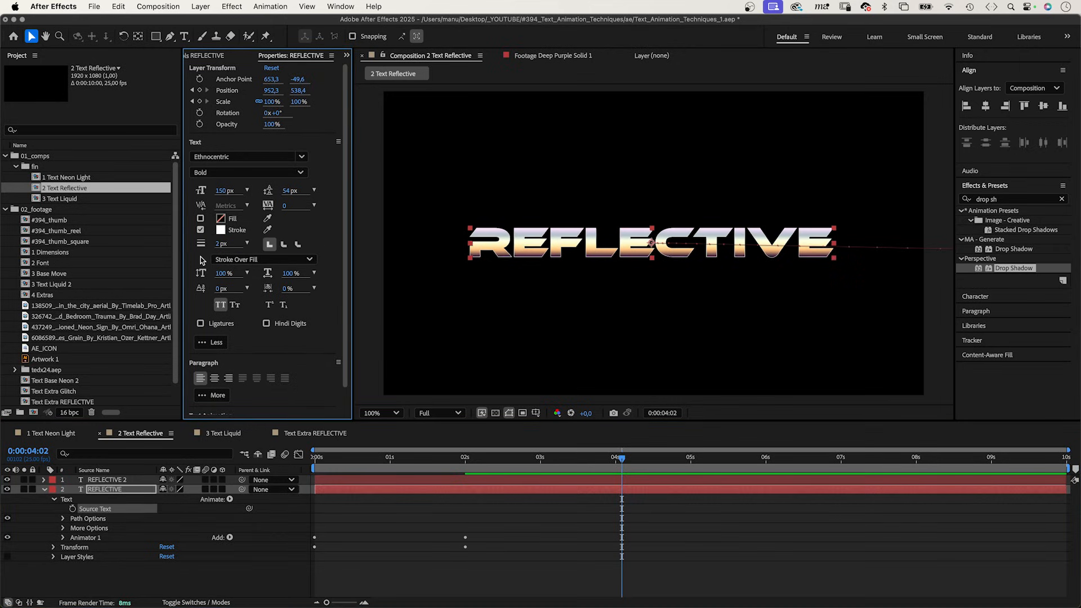
pyautogui.press('.')
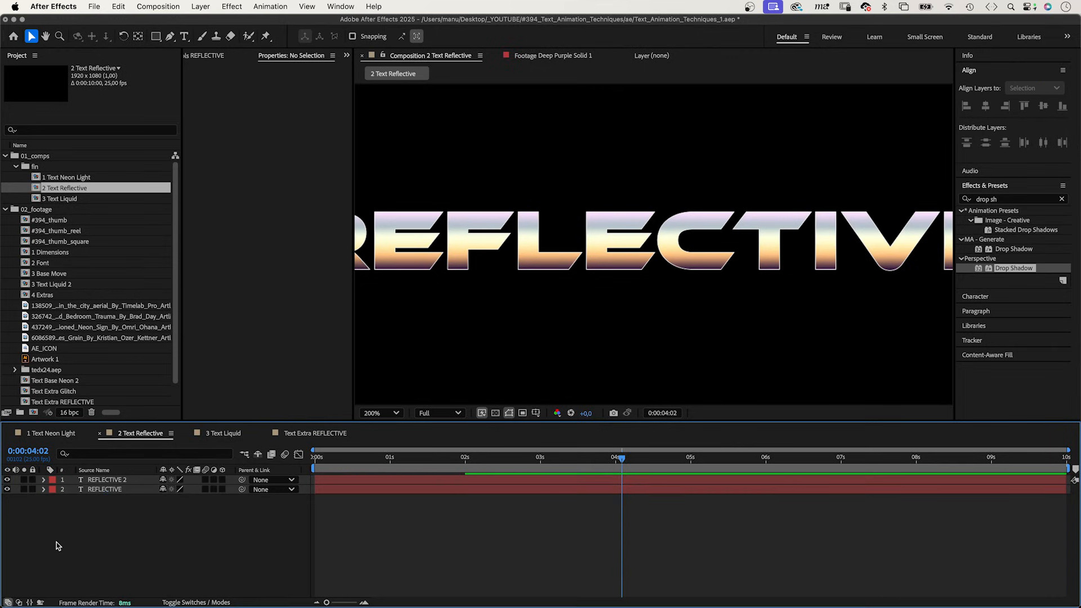
# Create a black composition-size solid named luma track matte.
pyautogui.press('super+y')
pyautogui.write('luma track matte')
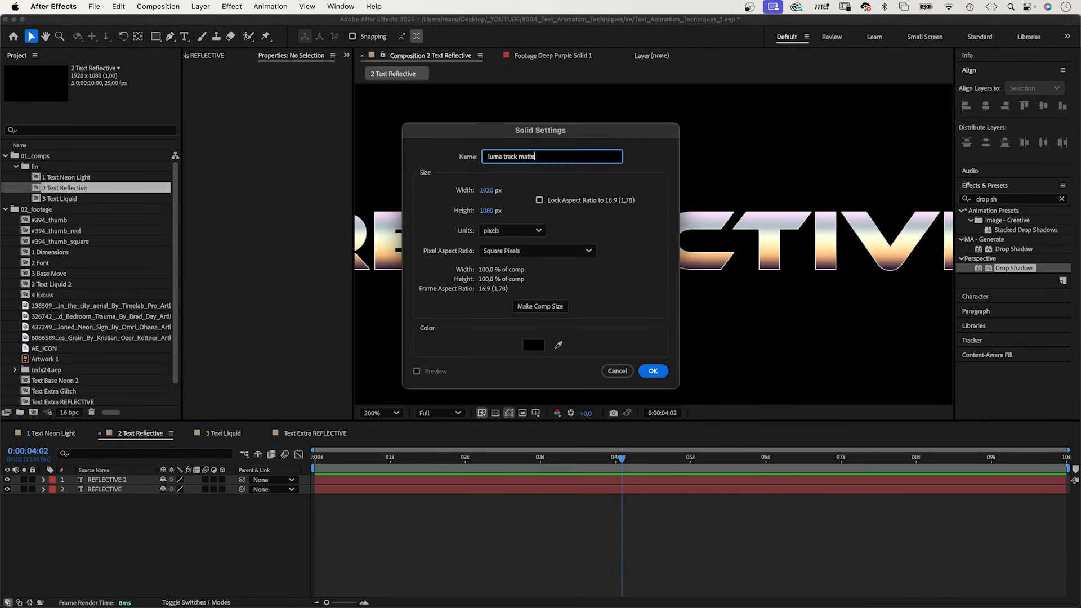
pyautogui.press('Return')
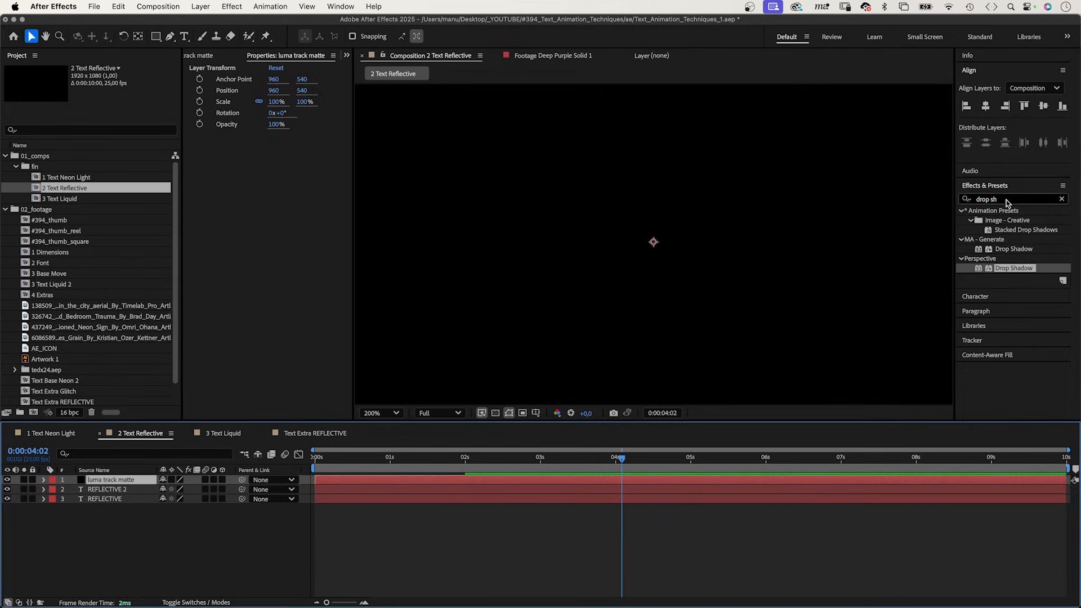
# Find the Turbulent Noise effect and apply it to the luma track matte solid.
pyautogui.click(963, 199)
pyautogui.write('turbu')
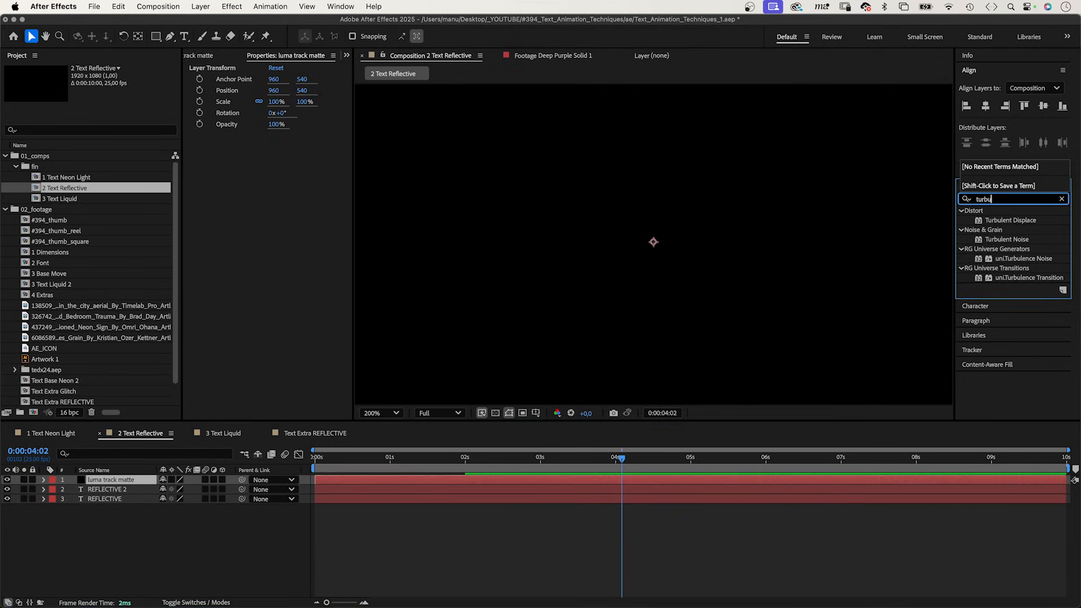
pyautogui.write('lent n')
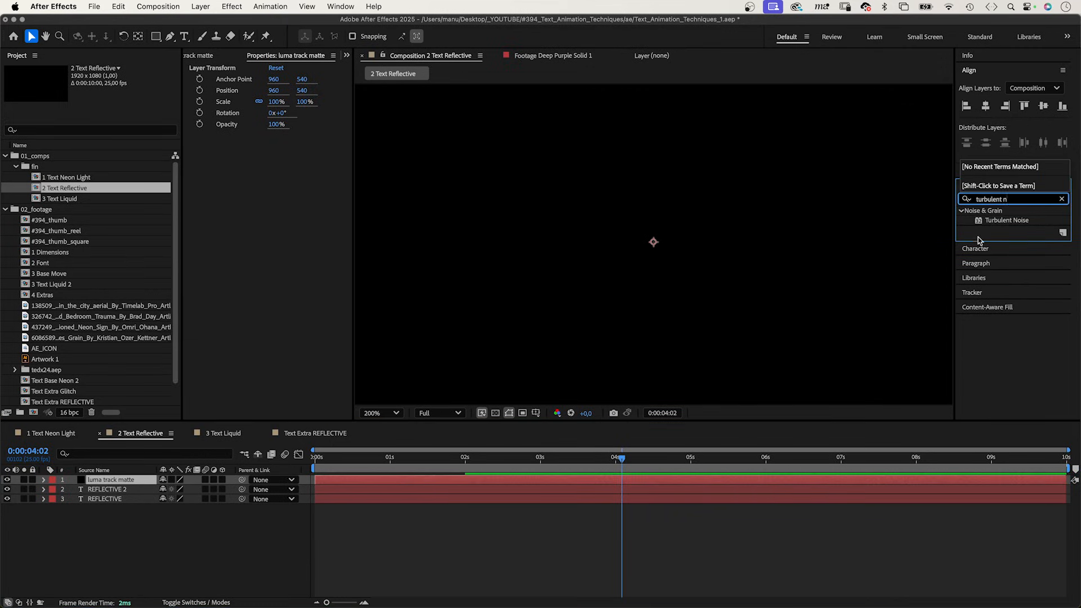
pyautogui.moveTo(980, 223); pyautogui.dragTo(476, 329)
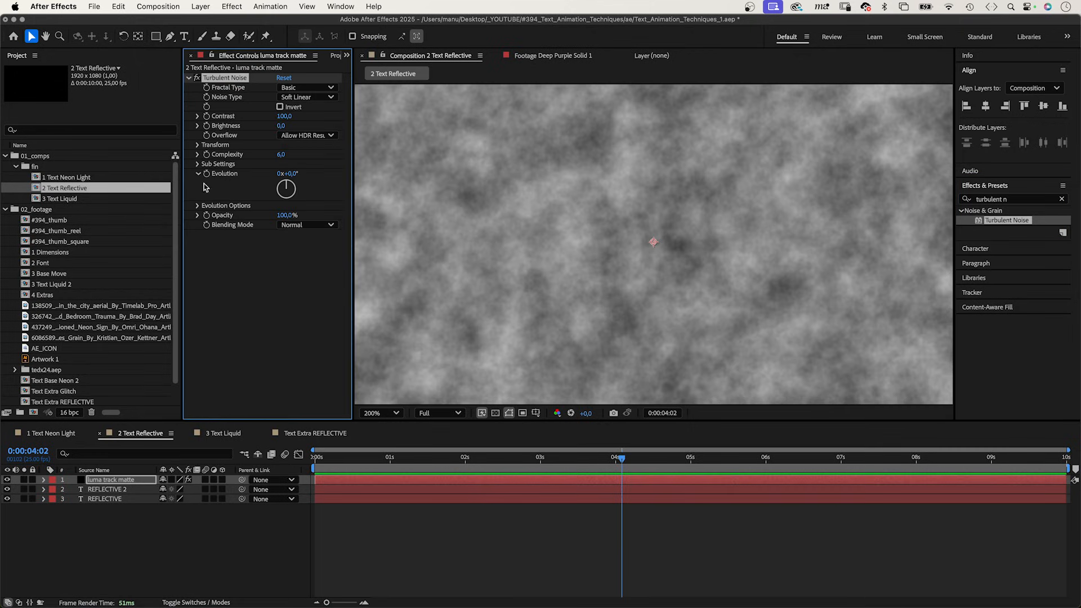
# Set the Turbulent Noise contrast to 800, brightness to 70 and complexity to 1.
pyautogui.write('800')
pyautogui.press('Return')
pyautogui.click(277, 127)
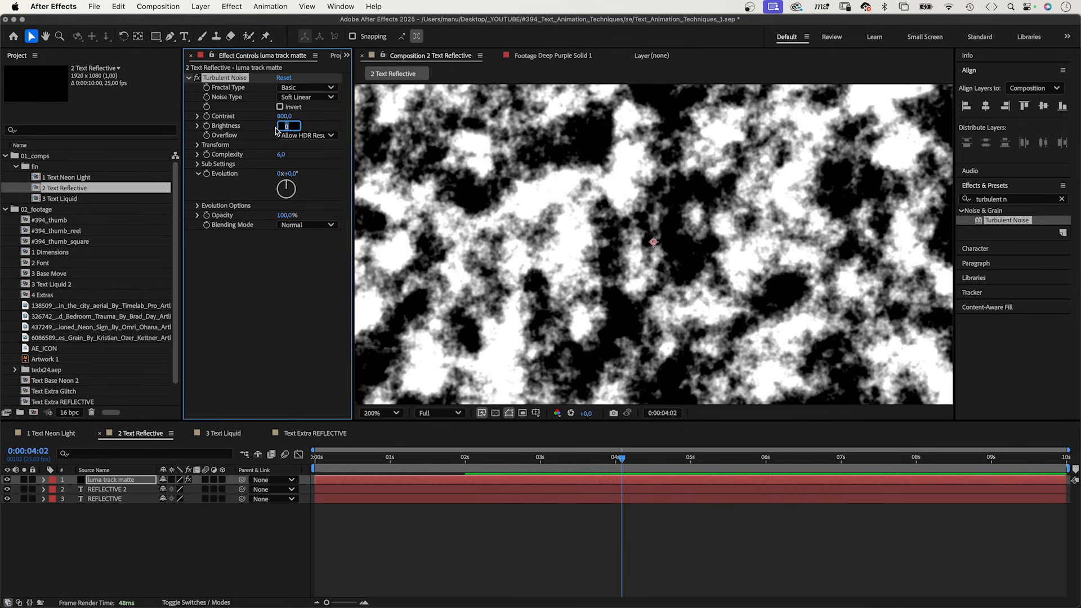
pyautogui.write('70')
pyautogui.press('Return')
pyautogui.click(280, 155)
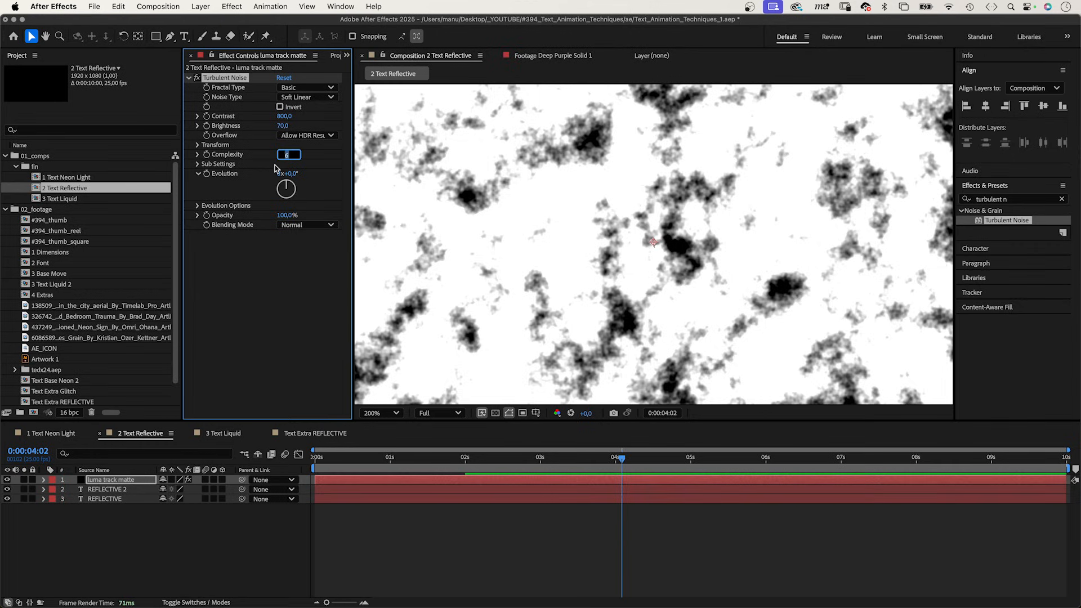
pyautogui.write('1')
pyautogui.press('Return')
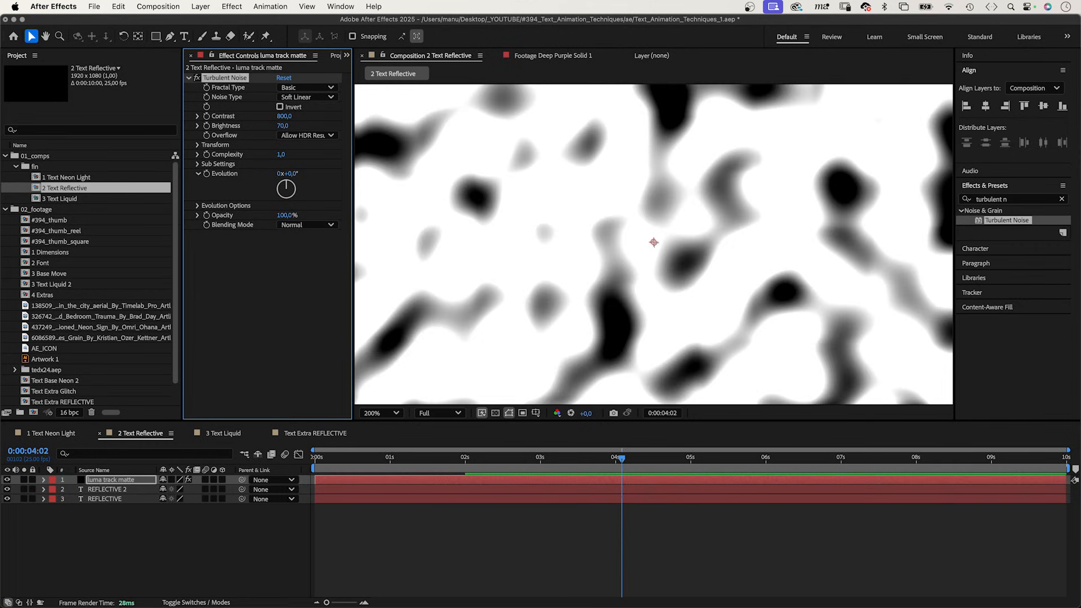
# Animate the noise Evolution with the expression time*100 and preview the motion.
pyautogui.keyDown('alt'); pyautogui.click(207, 174); pyautogui.keyUp('alt')
pyautogui.write('time*100')
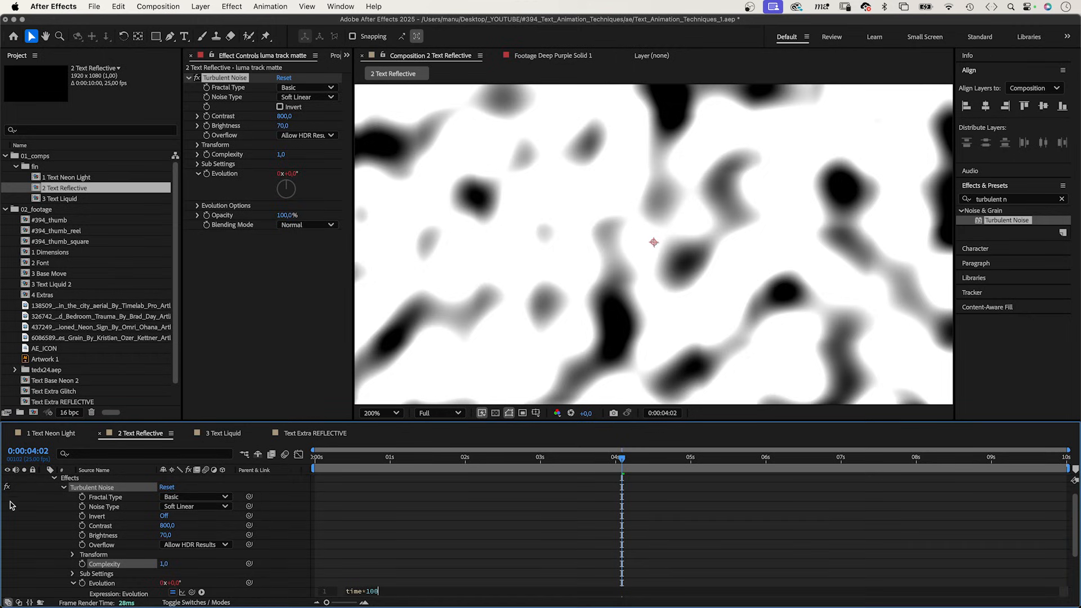
pyautogui.click(29, 513)
pyautogui.press('space')
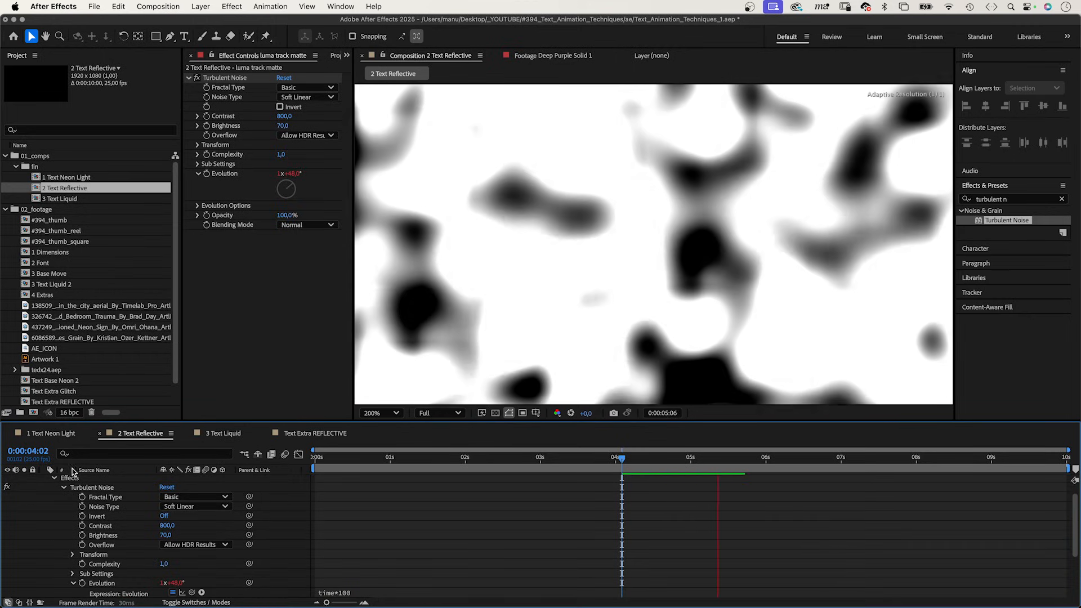
pyautogui.click(54, 478)
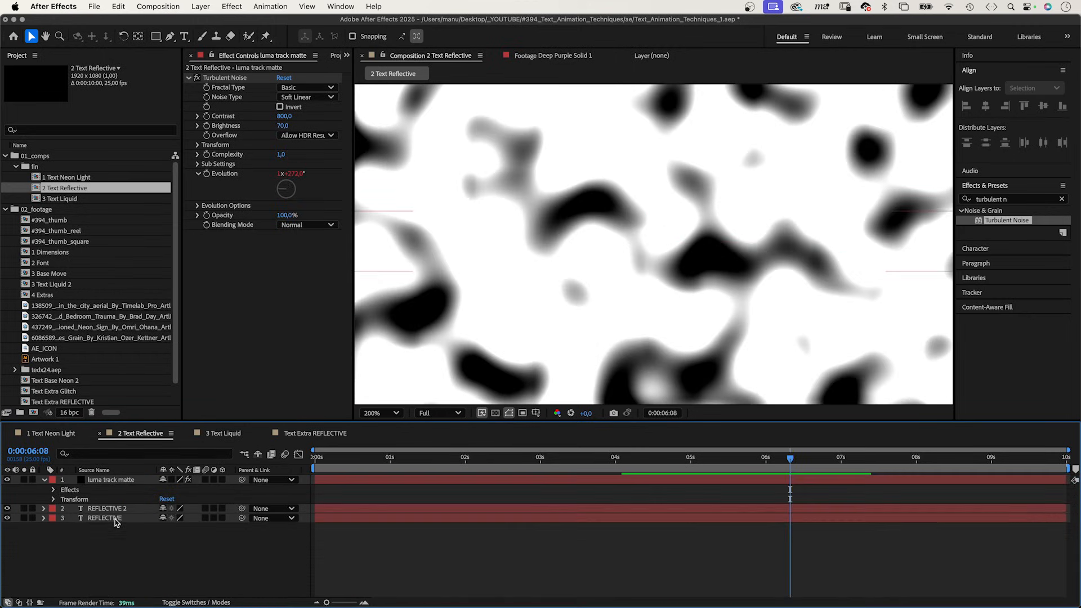
# Assign the luma track matte layer as the track matte of the stroked REFLECTIVE layer, switched to luma.
pyautogui.click(116, 519)
pyautogui.click(197, 603)
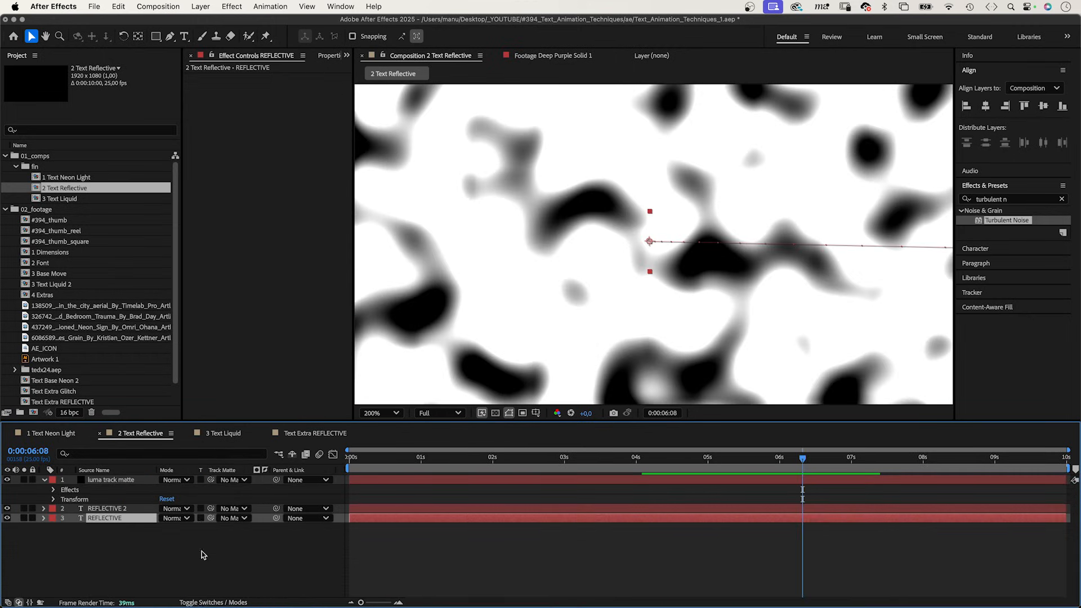
pyautogui.moveTo(211, 518); pyautogui.dragTo(115, 485)
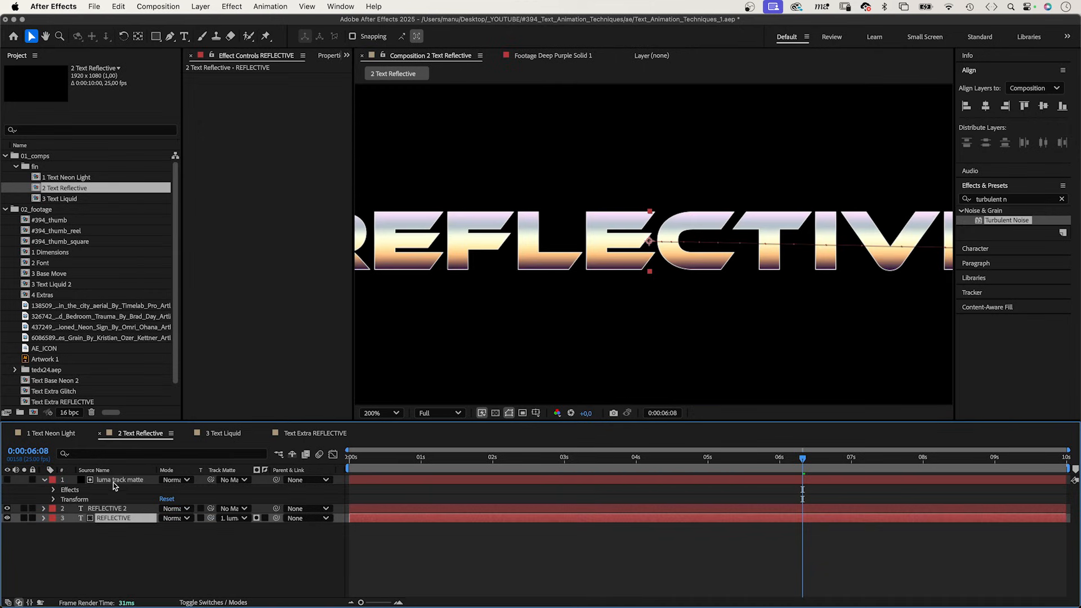
pyautogui.click(256, 518)
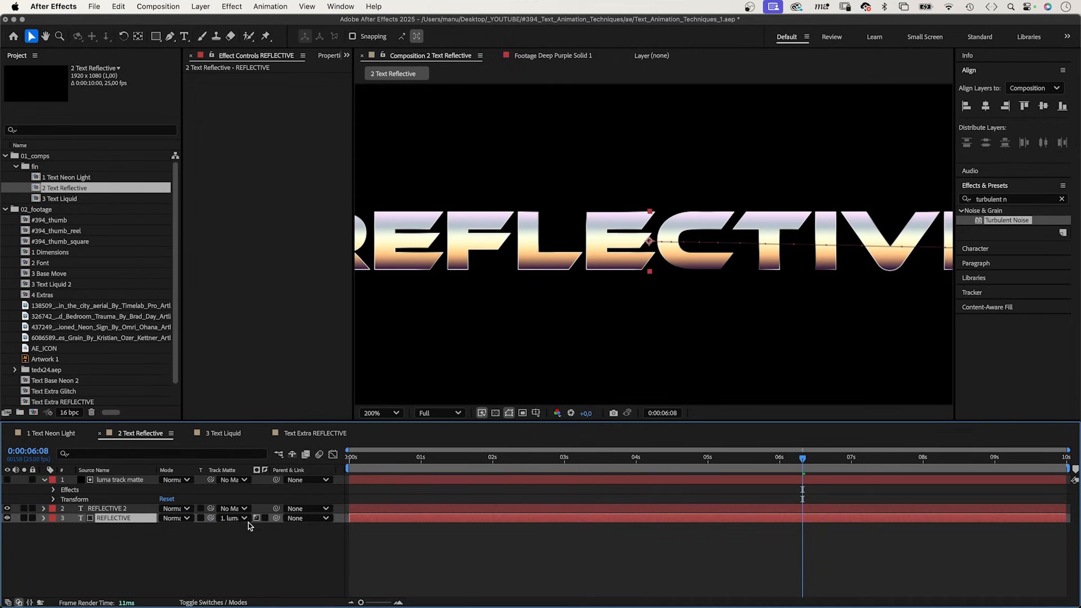
# Apply a Glow effect with radius 11 to the stroked REFLECTIVE layer and duplicate the effect.
pyautogui.click(980, 199)
pyautogui.write('glow')
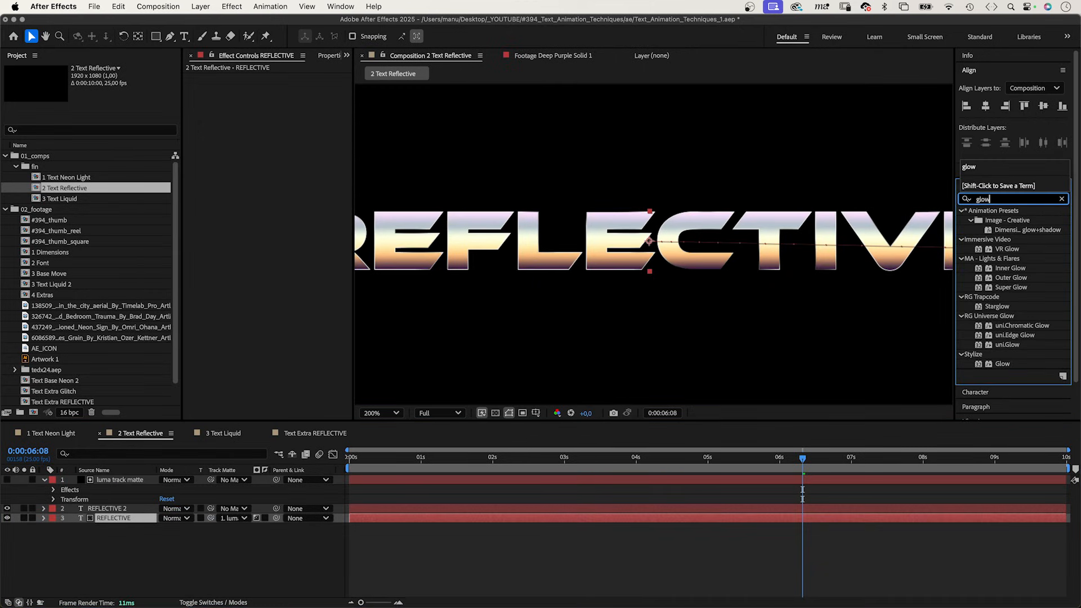
pyautogui.moveTo(972, 365); pyautogui.dragTo(284, 106)
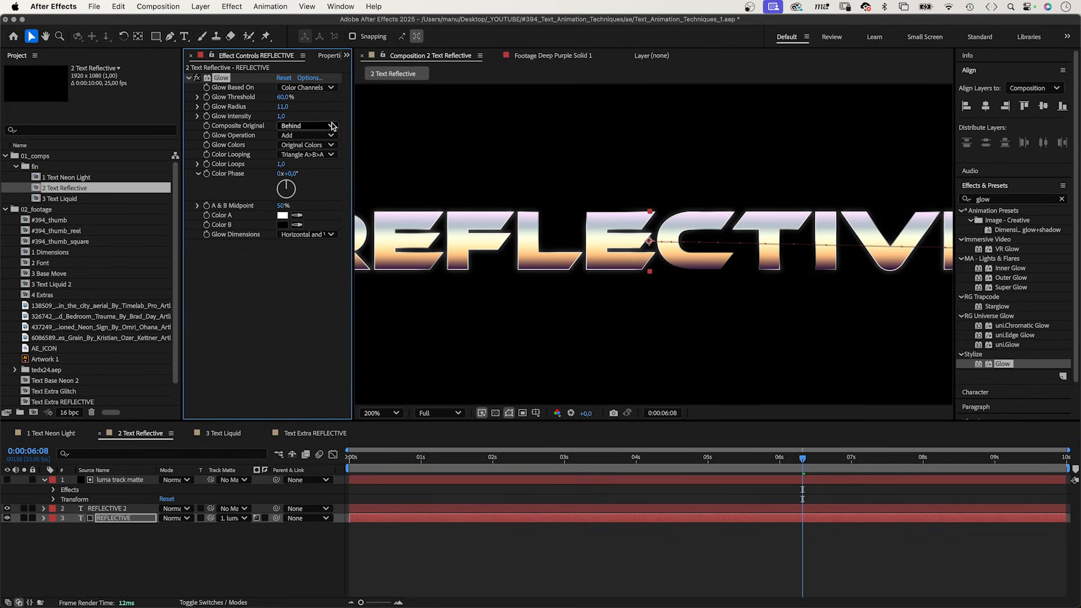
pyautogui.press('super+d')
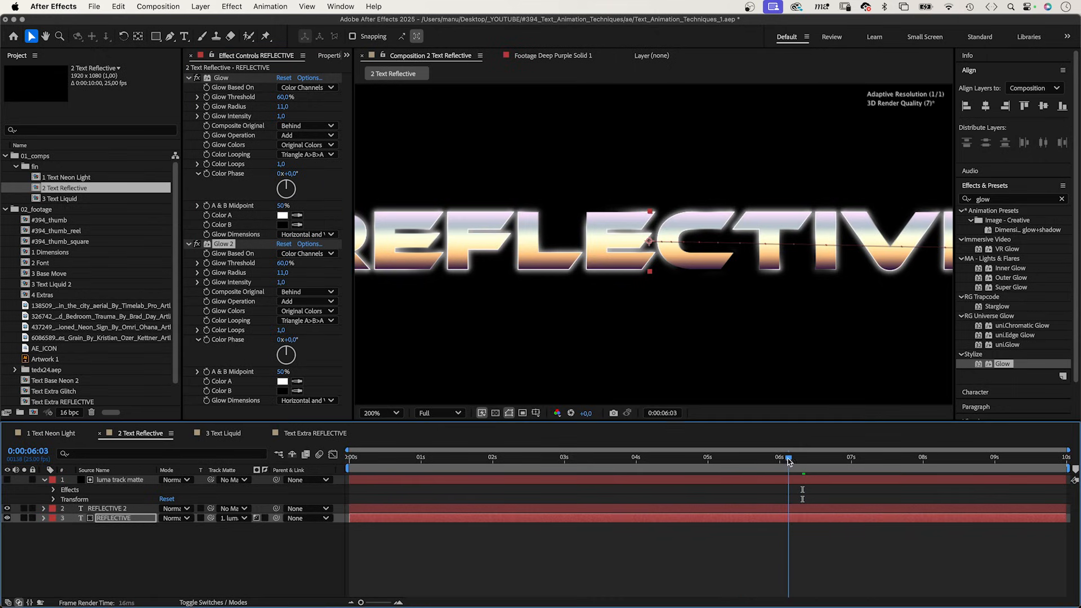
# Parent the luma track matte layer to the stroked REFLECTIVE layer and preview the animation from the start.
pyautogui.moveTo(355, 465); pyautogui.dragTo(635, 455)
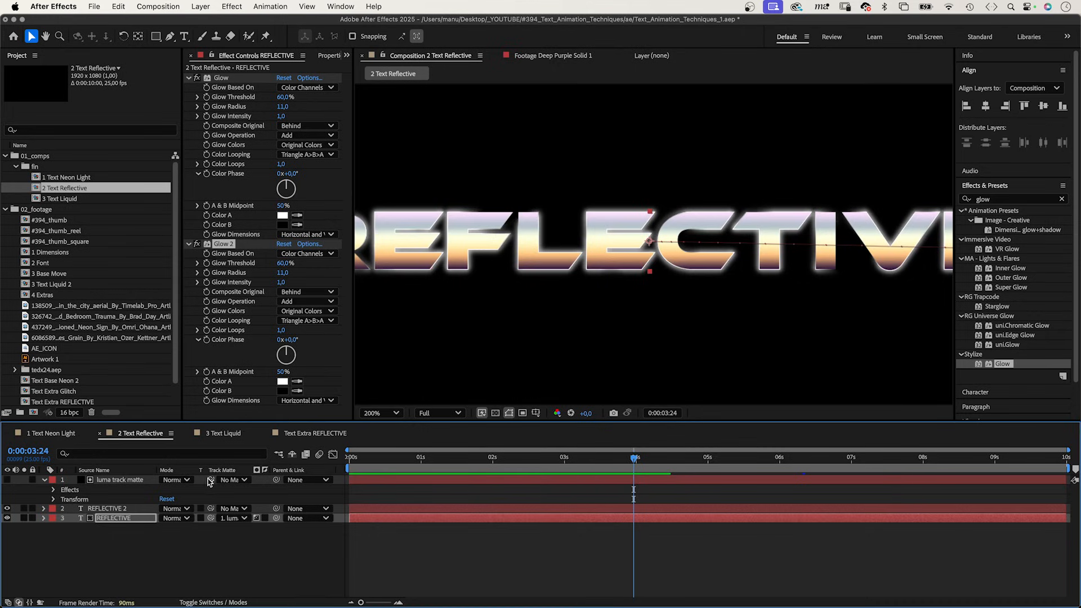
pyautogui.moveTo(276, 480); pyautogui.dragTo(124, 524)
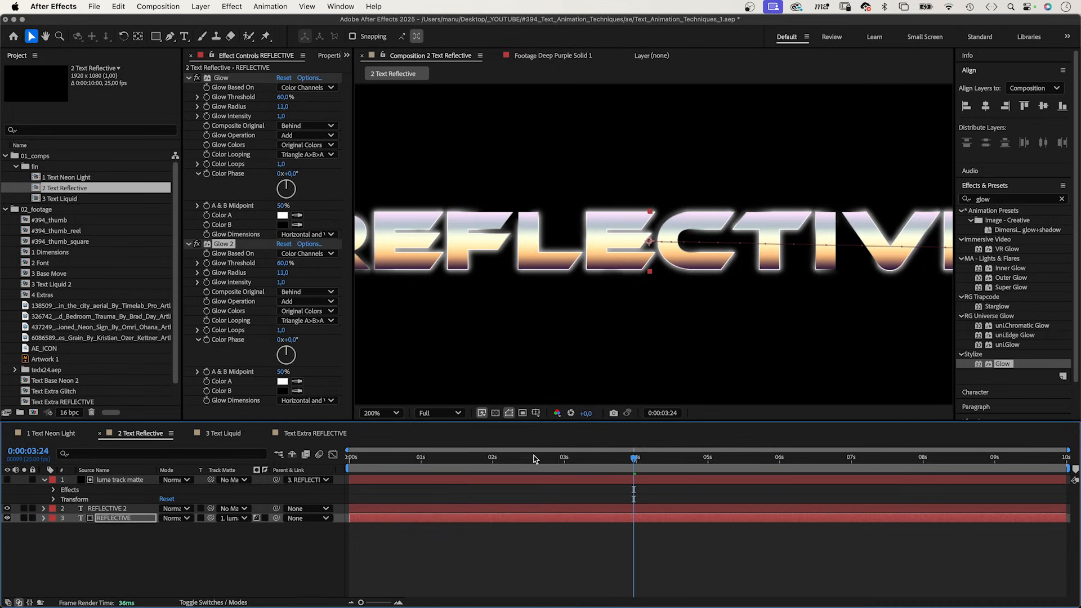
pyautogui.moveTo(570, 456); pyautogui.dragTo(343, 468)
pyautogui.press('space')
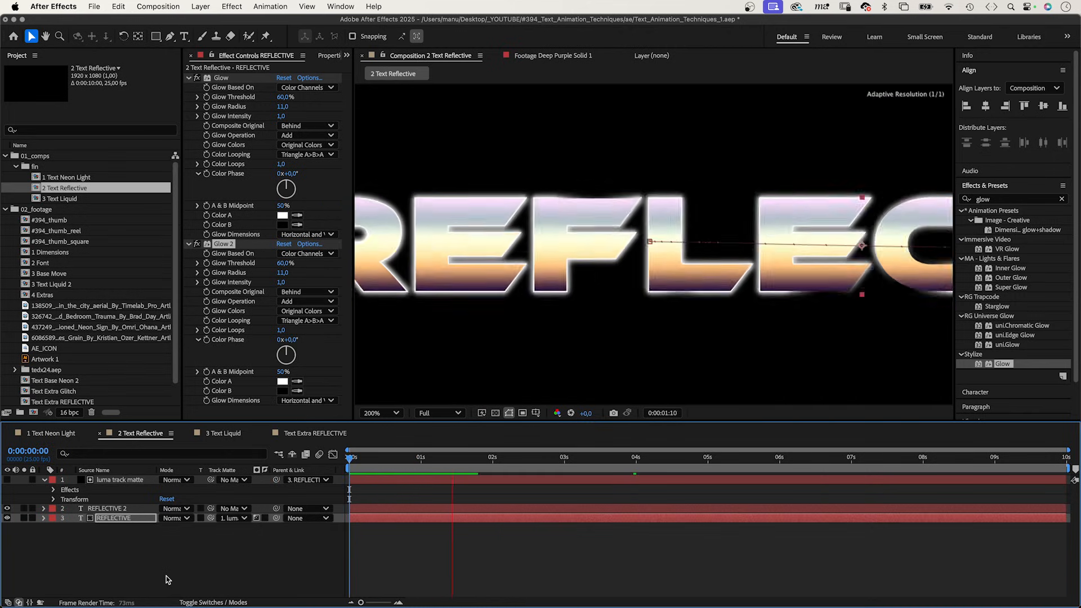
# Duplicate the REFLECTIVE 2 text layer and delete the layer styles from the copy.
pyautogui.click(116, 509)
pyautogui.hotkey('ctrl', 'd')
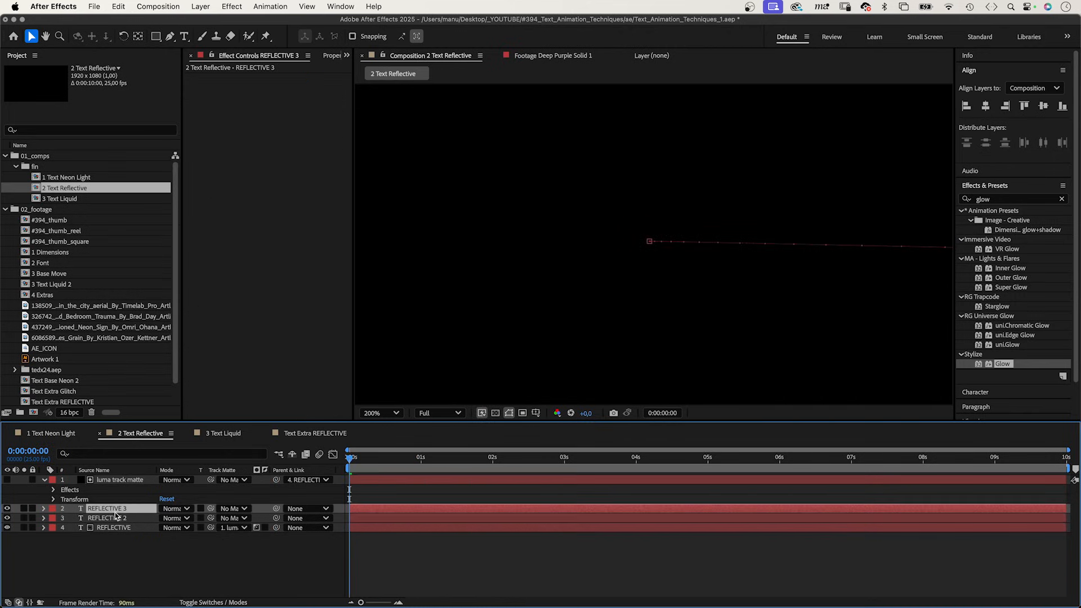
pyautogui.click(44, 509)
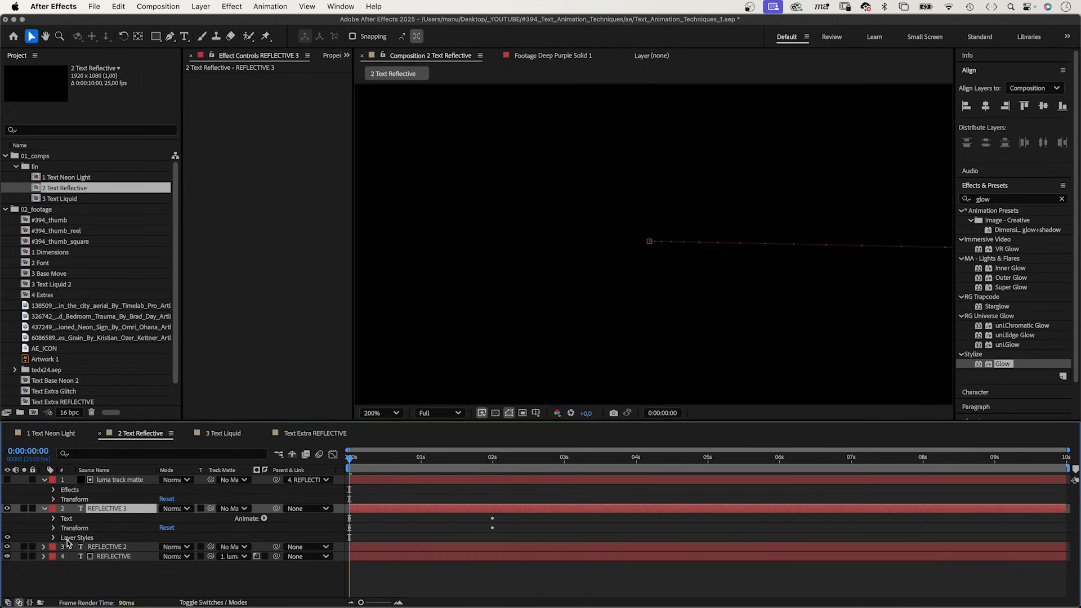
pyautogui.click(67, 539)
pyautogui.press('Delete')
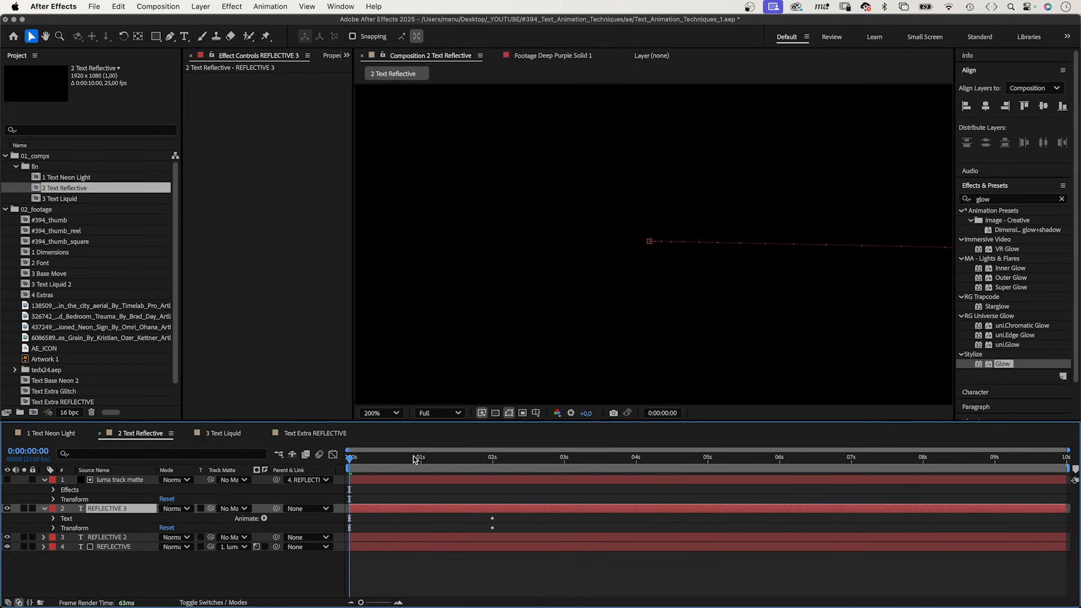
# At 0:00:04:02, draw a rectangular mask around the middle letters of REFLECTIVE 3 and shift its lower edge rightward into a slanted parallelogram.
pyautogui.moveTo(415, 460); pyautogui.dragTo(642, 457)
pyautogui.click(158, 36)
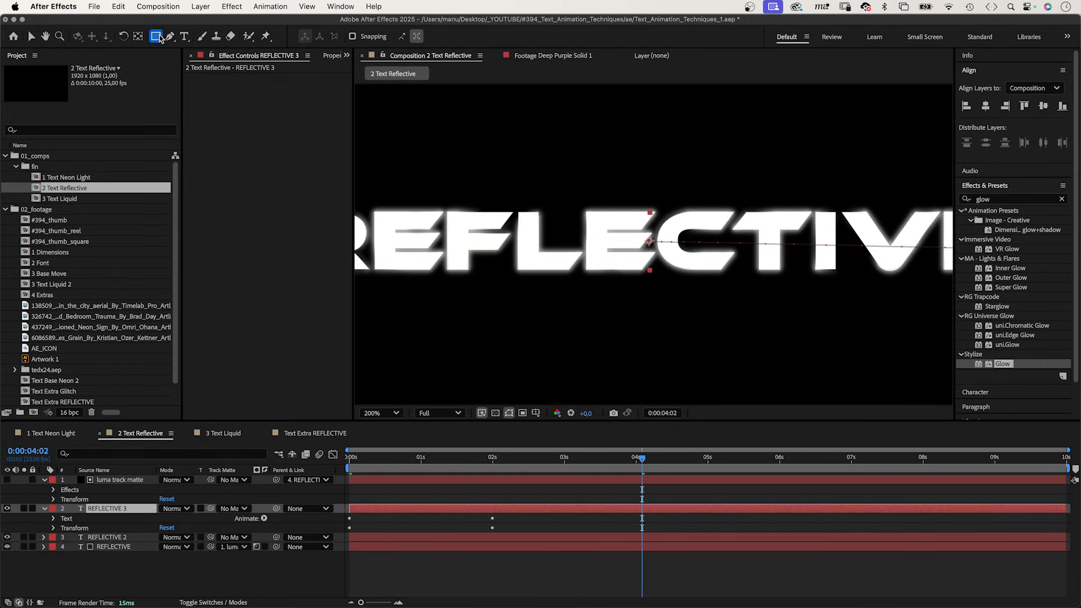
pyautogui.moveTo(484, 143); pyautogui.dragTo(593, 370)
pyautogui.press('v')
pyautogui.moveTo(672, 345); pyautogui.dragTo(450, 384)
pyautogui.moveTo(593, 370); pyautogui.dragTo(707, 356)
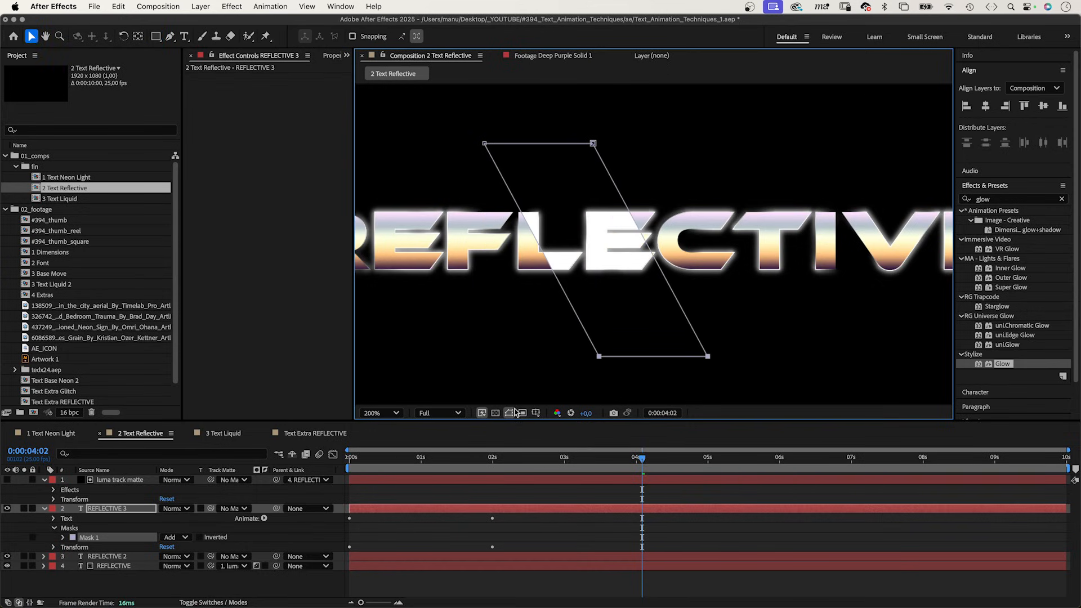
# Feather the slanted mask by 53 pixels.
pyautogui.click(63, 537)
pyautogui.moveTo(175, 556)
pyautogui.mouseDown()
pyautogui.moveTo(247, 545)
pyautogui.moveTo(197, 550)
pyautogui.mouseUp()
pyautogui.press(',')
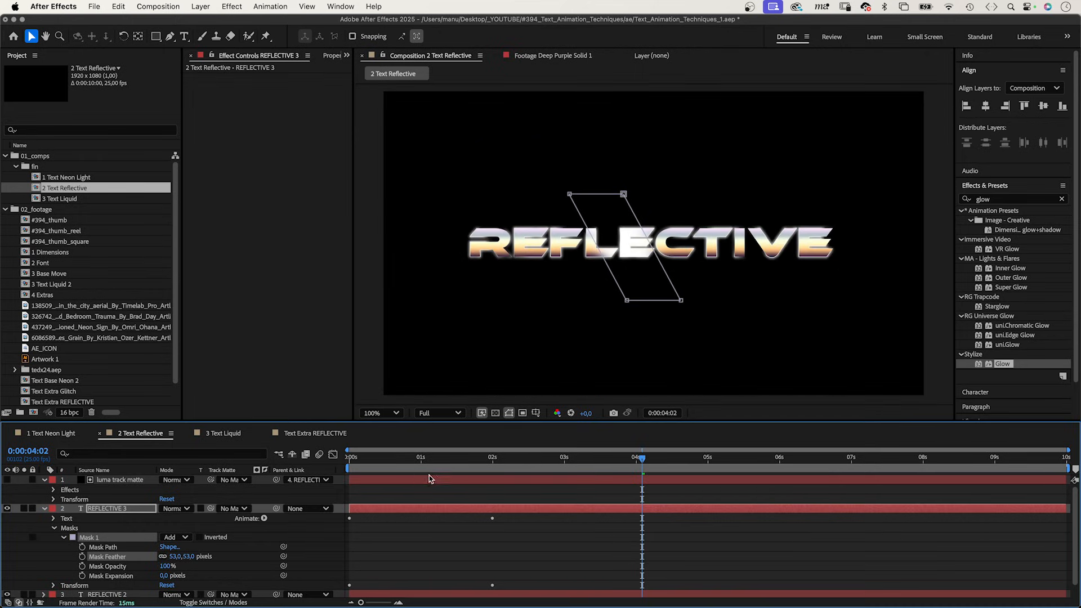
# At 0:00:00:00, move the whole slanted mask left over the composition frame and set a Mask Path keyframe.
pyautogui.moveTo(451, 464); pyautogui.dragTo(336, 498)
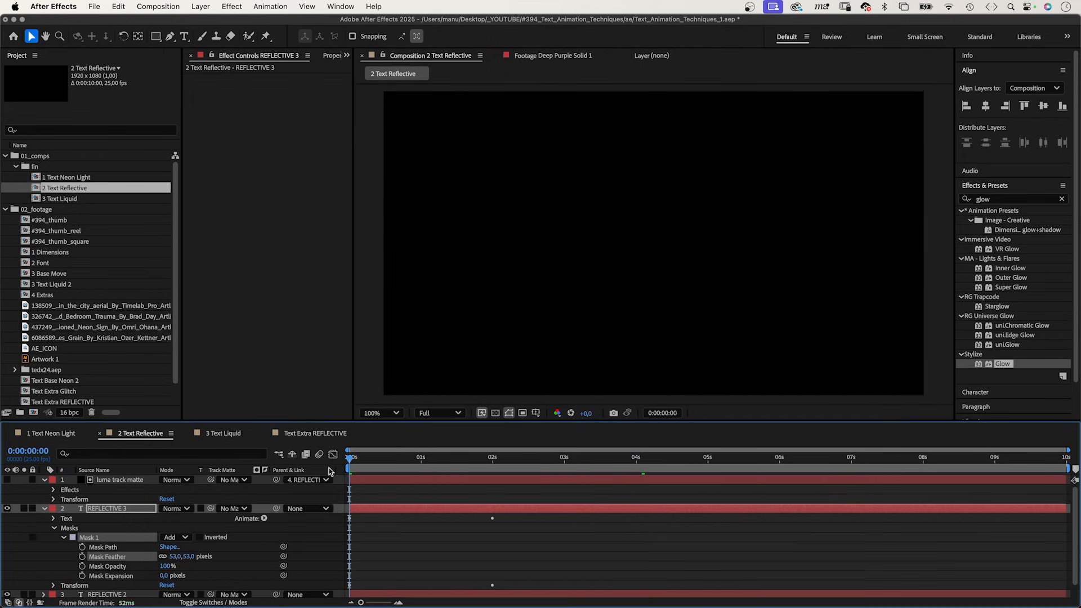
pyautogui.press(',')
pyautogui.press(',')
pyautogui.press(',')
pyautogui.press(',')
pyautogui.press(',')
pyautogui.press(',')
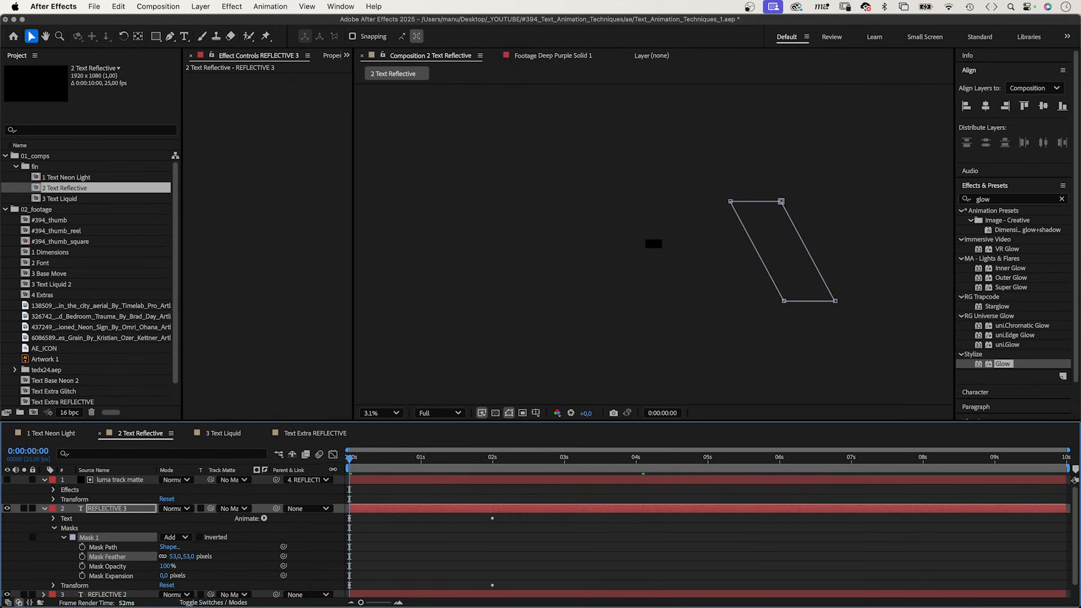
pyautogui.click(109, 547)
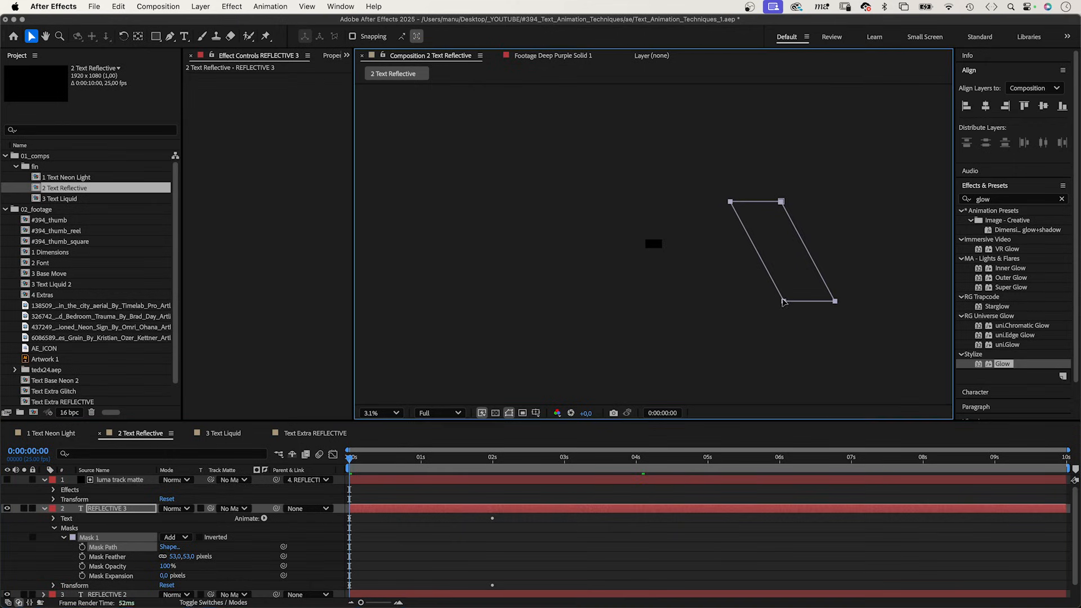
pyautogui.moveTo(784, 301); pyautogui.dragTo(653, 293)
pyautogui.click(82, 547)
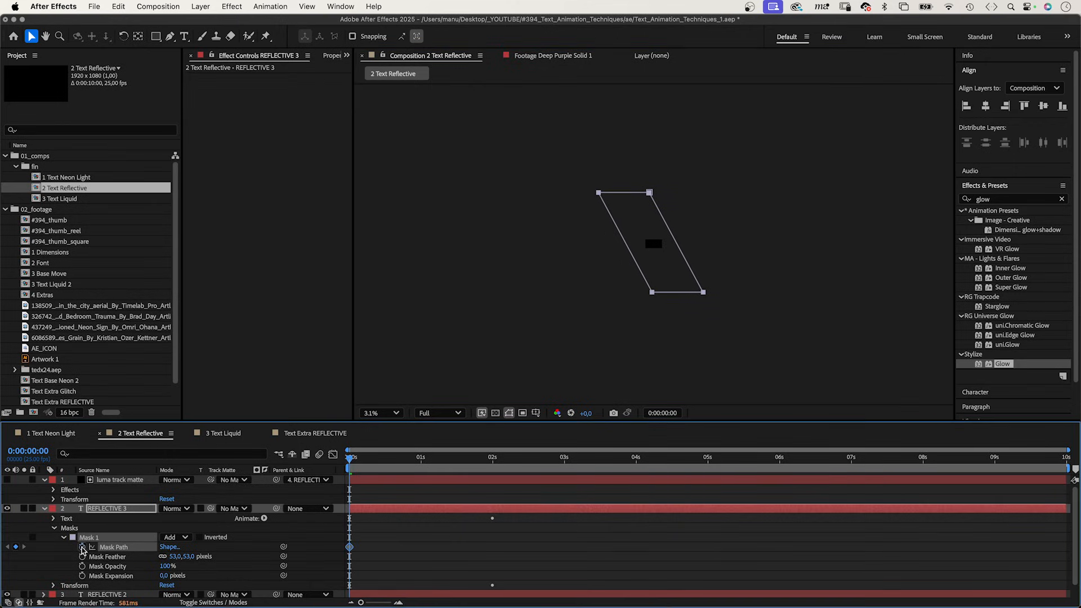
# At 0:00:02:00, move the whole slanted mask on REFLECTIVE 3 horizontally past the final E, recording a second Mask Path keyframe.
pyautogui.moveTo(461, 460); pyautogui.dragTo(492, 457)
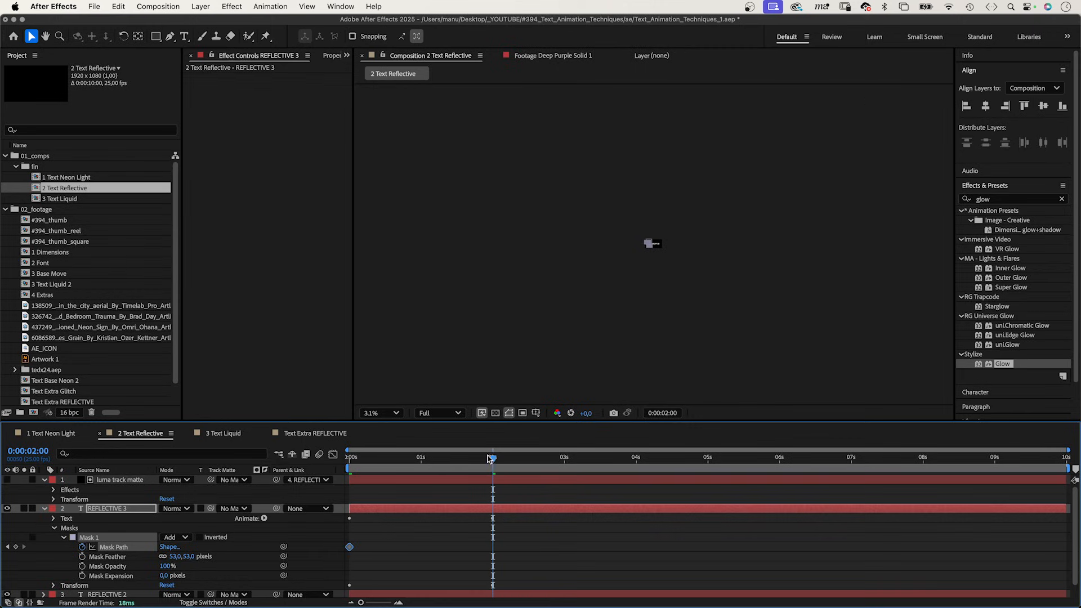
pyautogui.press('.')
pyautogui.press('.')
pyautogui.press('.')
pyautogui.press('.')
pyautogui.press('.')
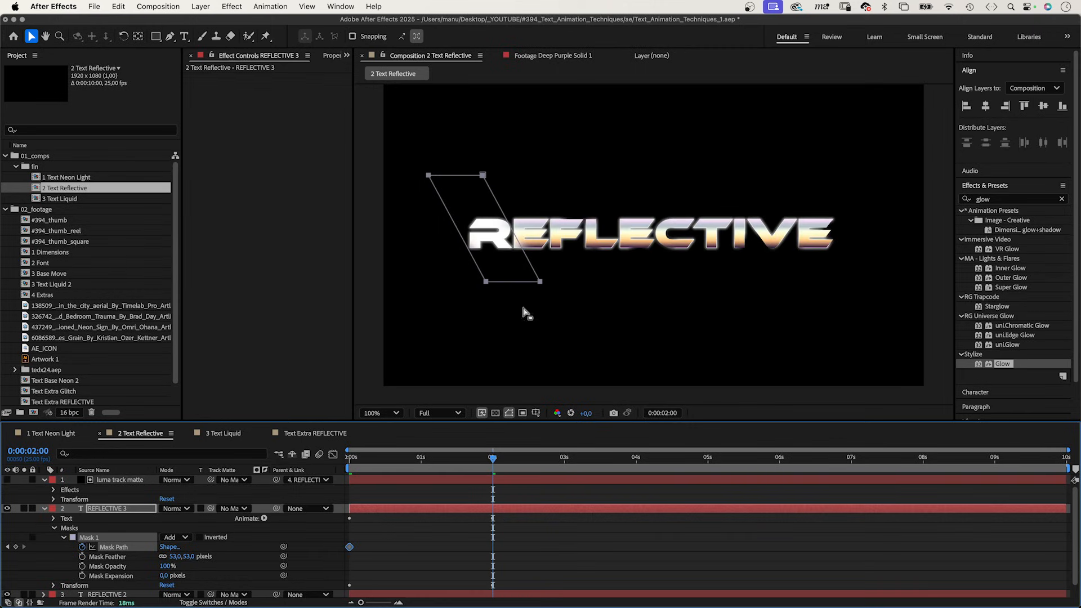
pyautogui.moveTo(535, 285); pyautogui.dragTo(946, 286)
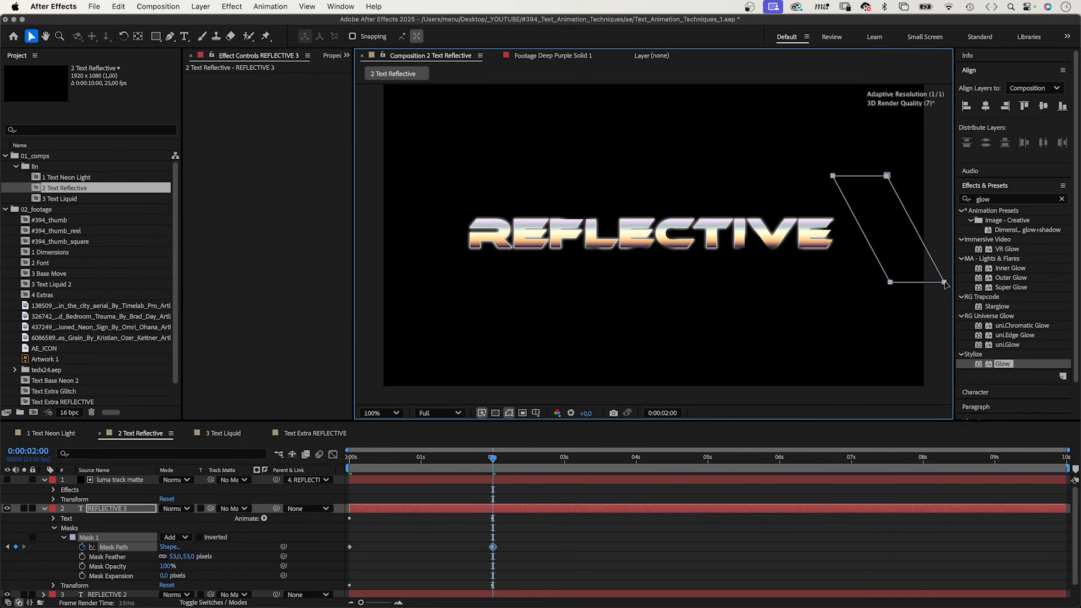
# Ease the two Mask Path keyframes in the speed graph by lowering both handles to zero speed and extending them inward.
pyautogui.click(473, 458)
pyautogui.moveTo(473, 458); pyautogui.dragTo(459, 458)
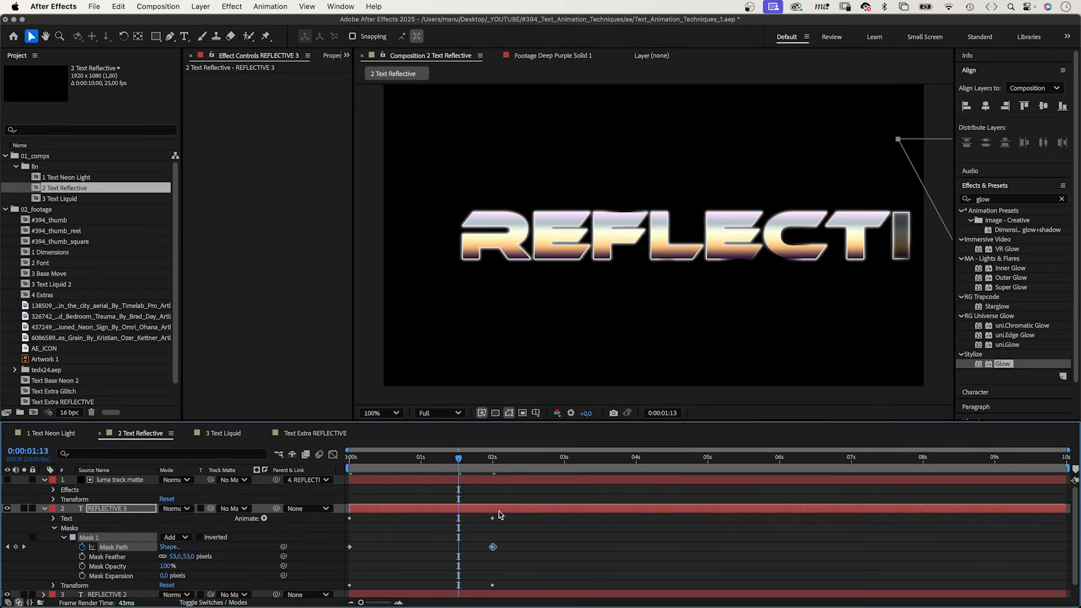
pyautogui.click(332, 454)
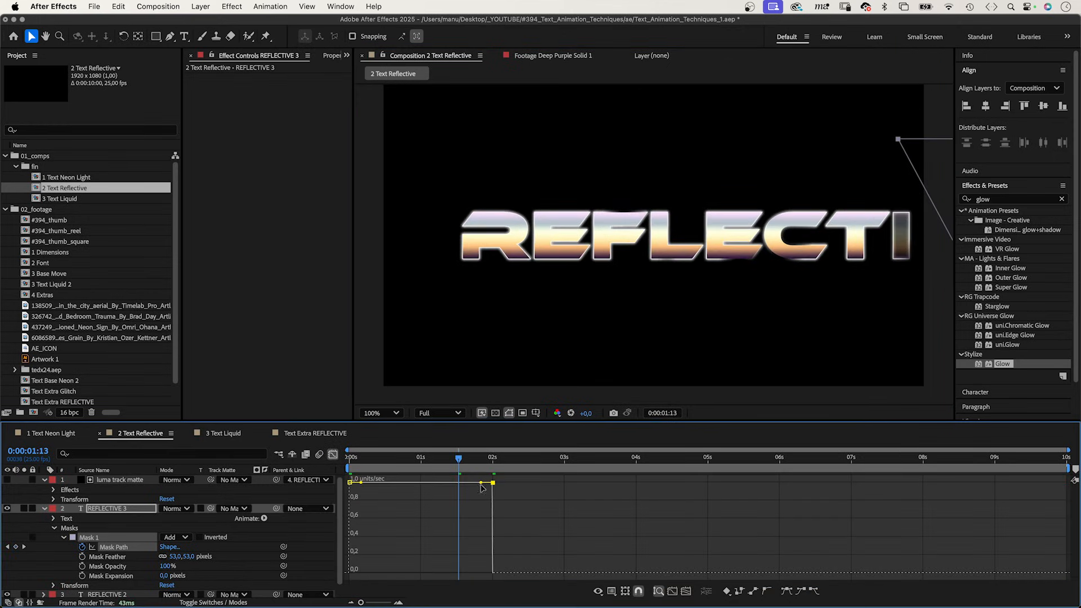
pyautogui.moveTo(481, 499); pyautogui.dragTo(458, 573)
pyautogui.moveTo(366, 513); pyautogui.dragTo(388, 573)
pyautogui.click(333, 454)
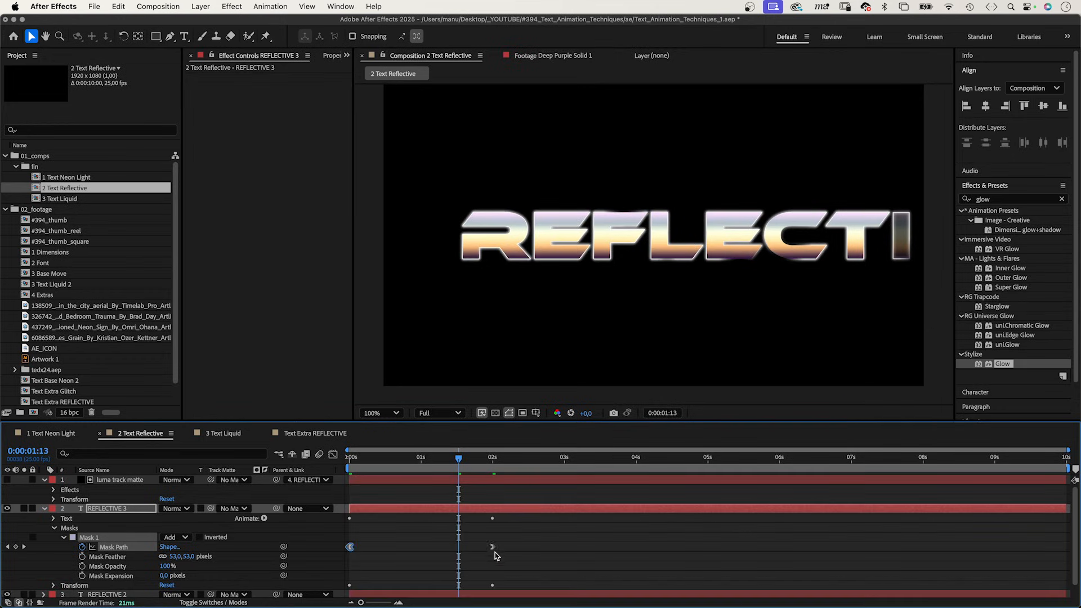
# Move the second Mask Path keyframe to 0:00:03:00 and preview the light sweep from the start.
pyautogui.moveTo(493, 547); pyautogui.dragTo(565, 547)
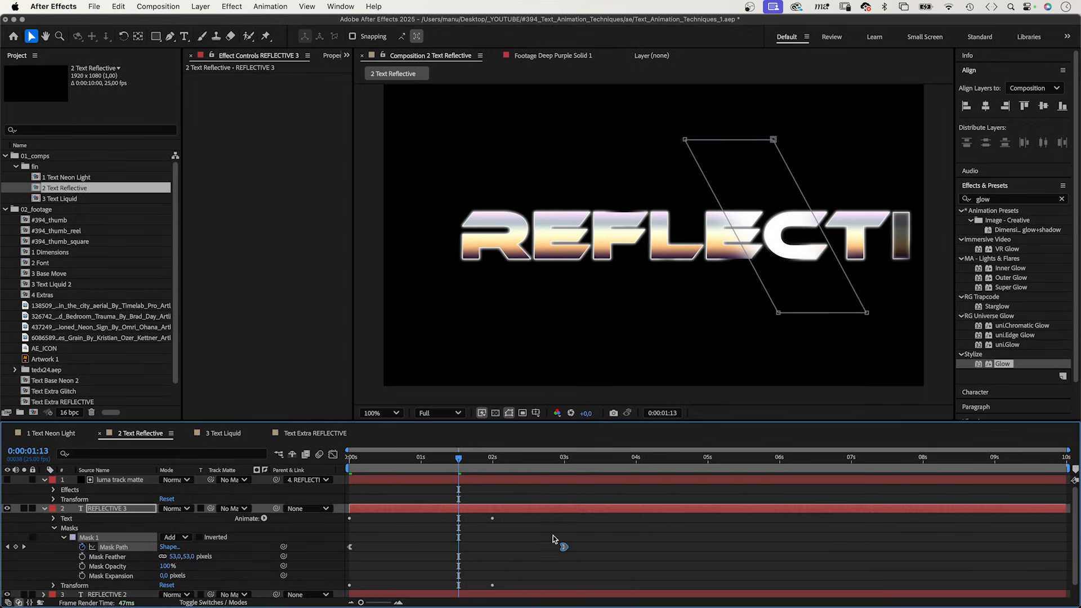
pyautogui.moveTo(459, 459); pyautogui.dragTo(338, 463)
pyautogui.press('space')
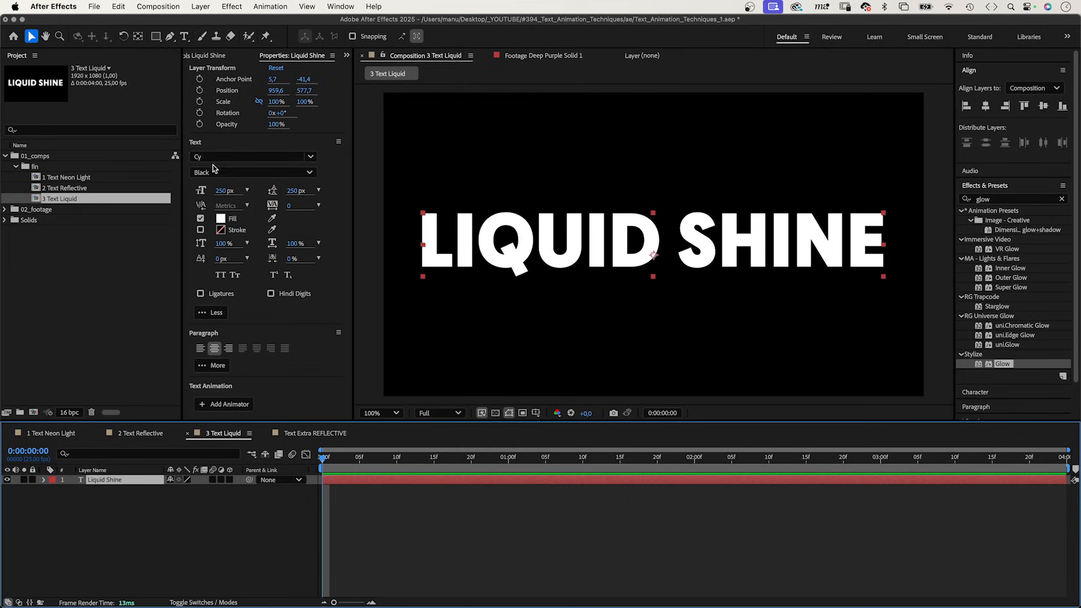
# Confirm white (FFFFFF) as the LIQUID SHINE text fill and add a Position text animator with a horizontal offset of 100.
pyautogui.click(221, 218)
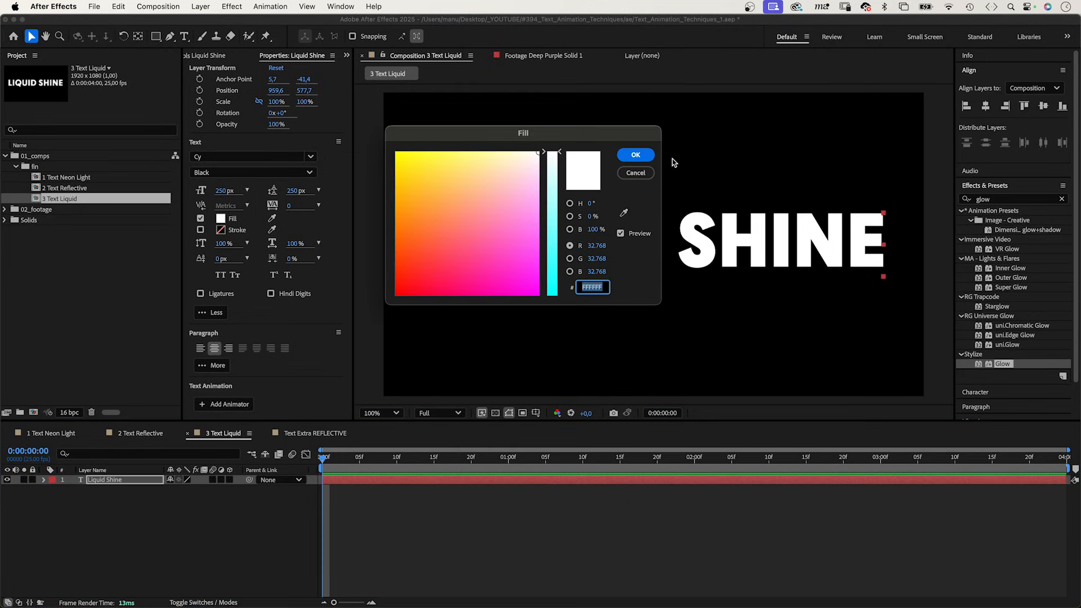
pyautogui.click(636, 156)
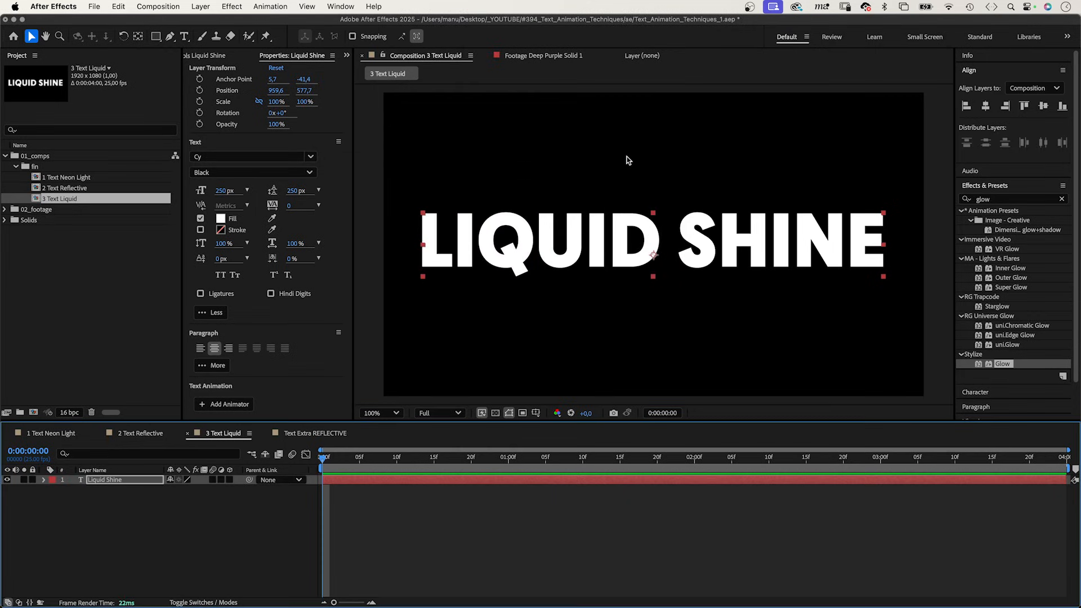
pyautogui.click(42, 480)
pyautogui.click(237, 490)
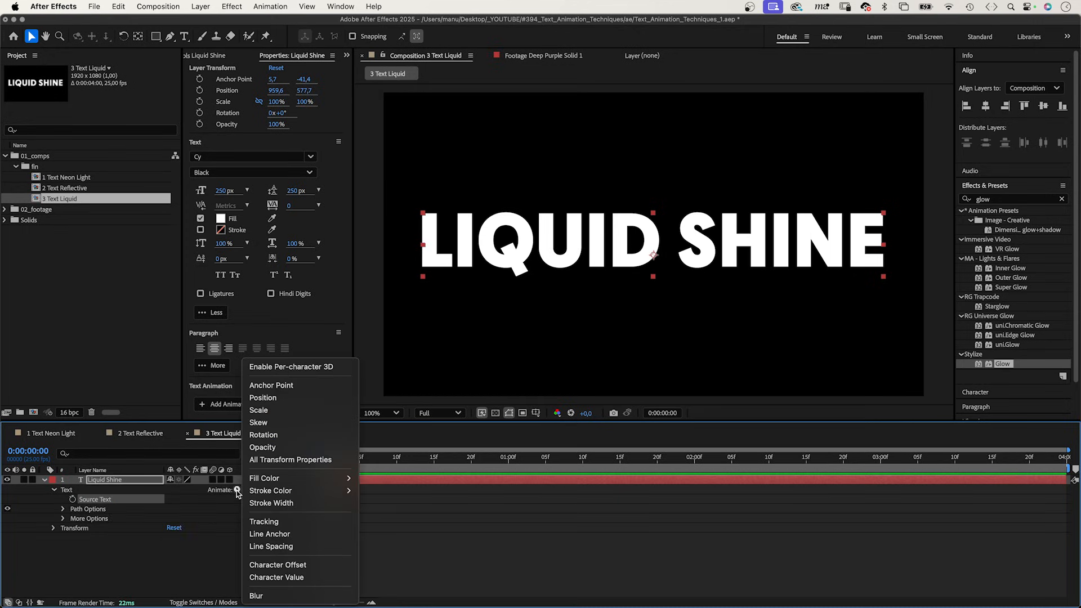
pyautogui.click(284, 398)
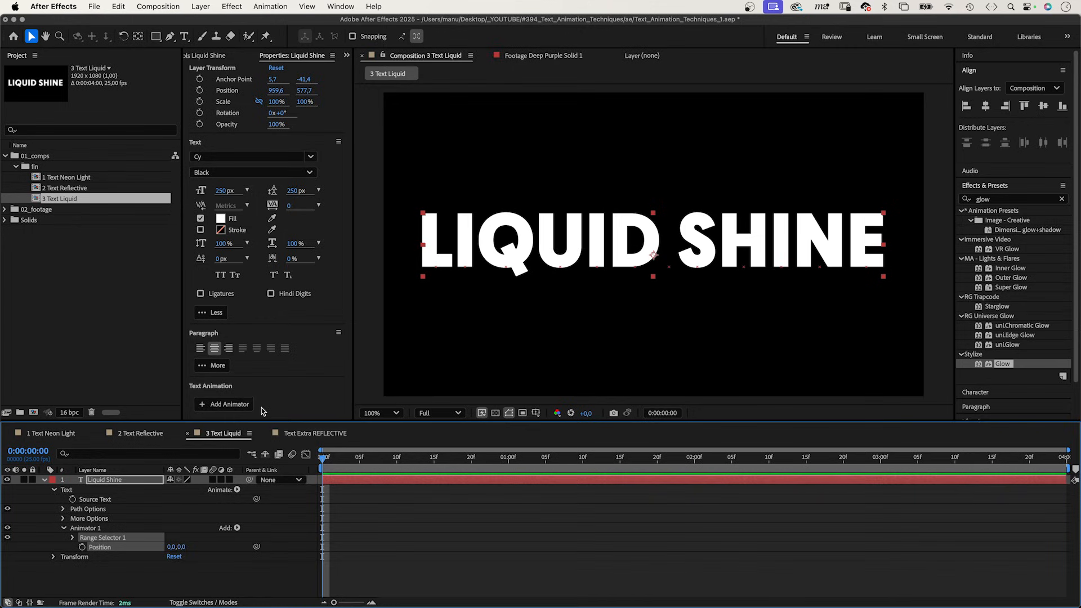
pyautogui.click(170, 548)
pyautogui.write('100')
pyautogui.press('Return')
# Keyframe the Range Selector's Start at 0% at 0:00:00:00 and 100% at 0:00:02:00.
pyautogui.click(73, 538)
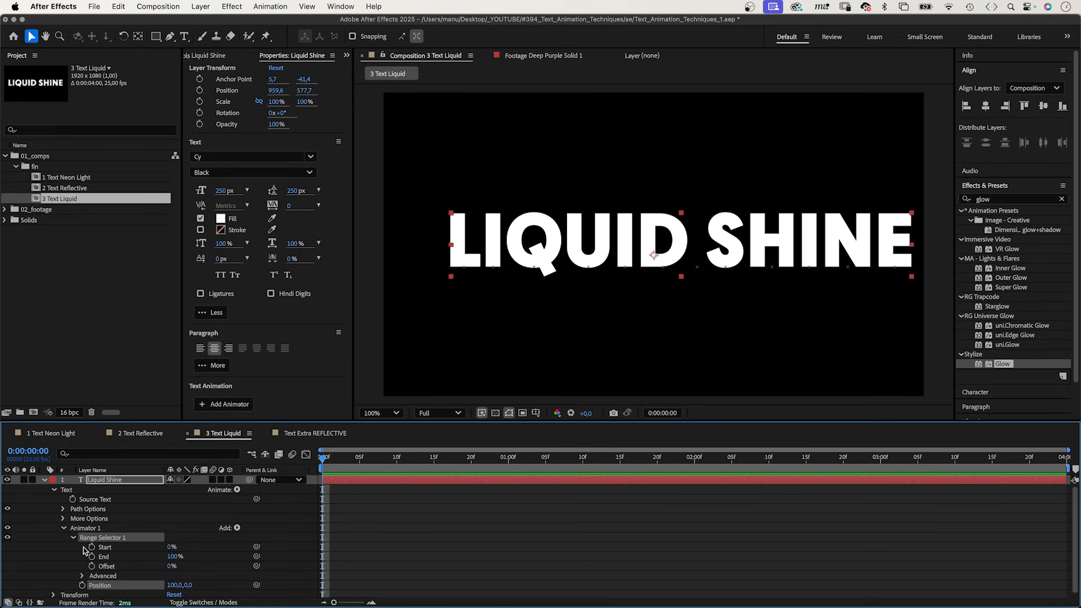
pyautogui.click(91, 547)
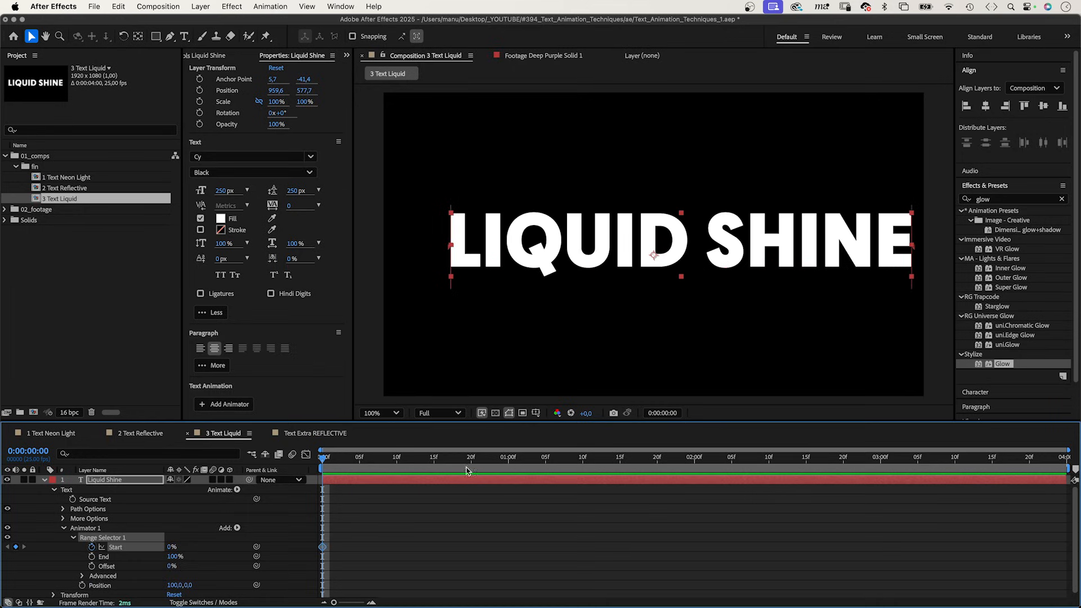
pyautogui.moveTo(467, 468); pyautogui.dragTo(693, 478)
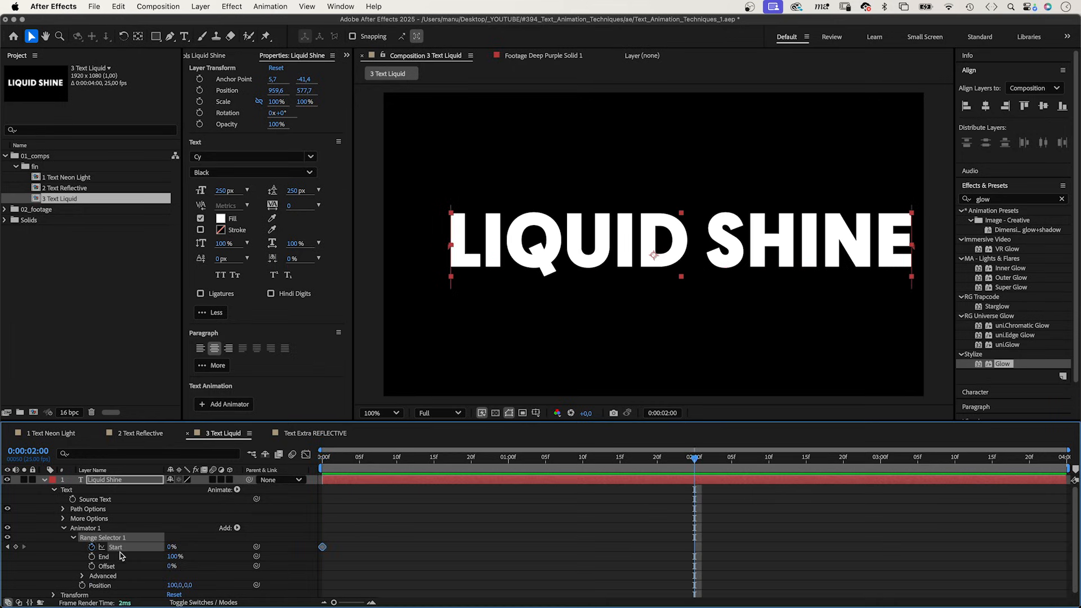
pyautogui.click(169, 547)
pyautogui.press('Return')
# Apply Easy Ease to both Start keyframes, extend their speed handles inward, with the first at about 62% influence, and preview the motion.
pyautogui.moveTo(714, 532); pyautogui.dragTo(307, 577)
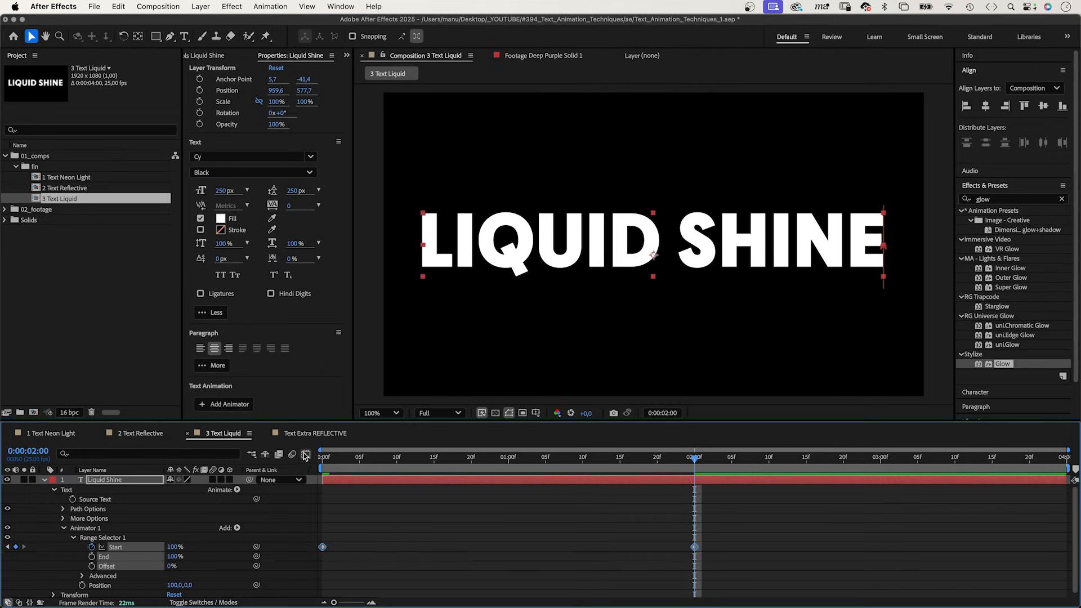
pyautogui.click(305, 455)
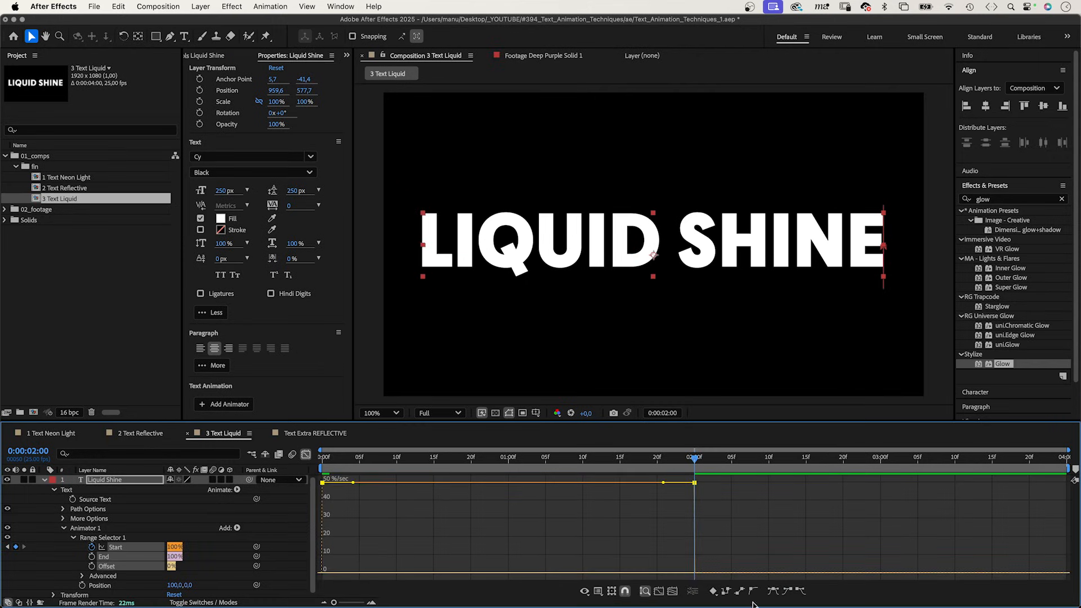
pyautogui.click(774, 591)
pyautogui.moveTo(631, 574); pyautogui.dragTo(570, 573)
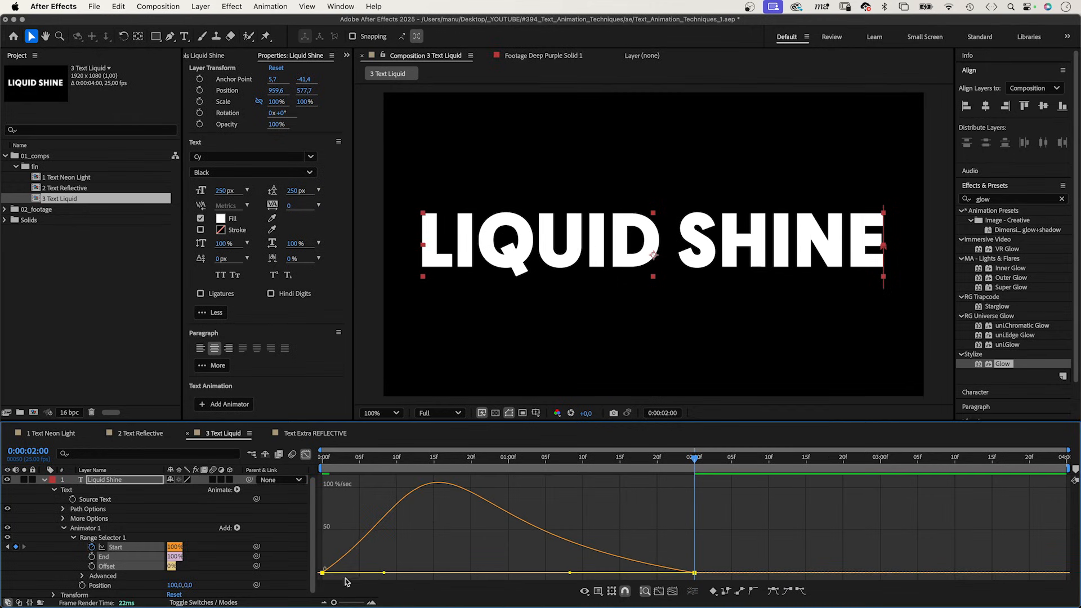
pyautogui.moveTo(383, 572); pyautogui.dragTo(441, 573)
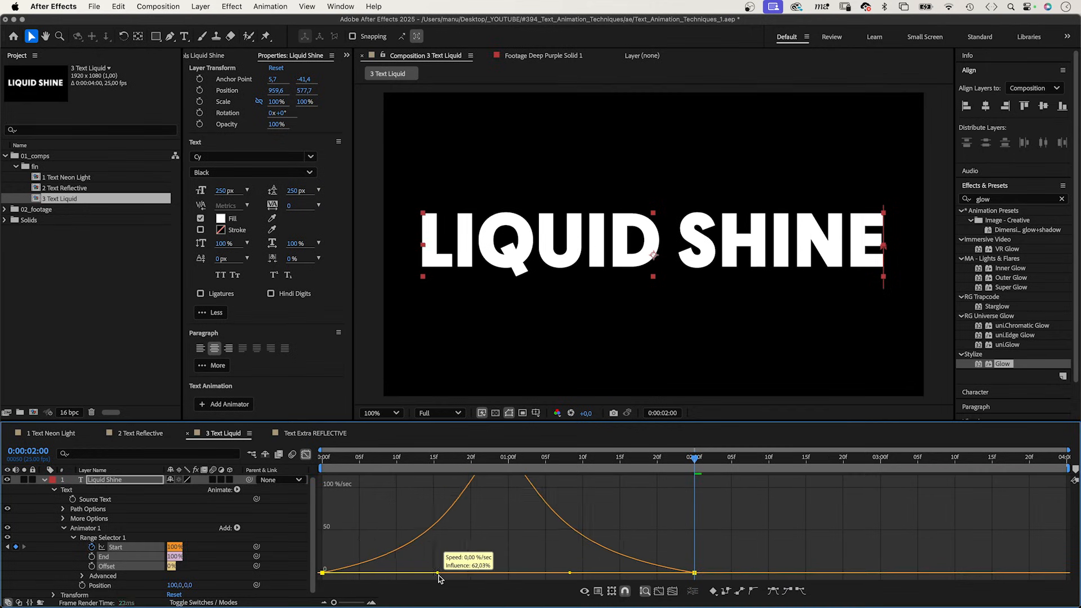
pyautogui.press('space')
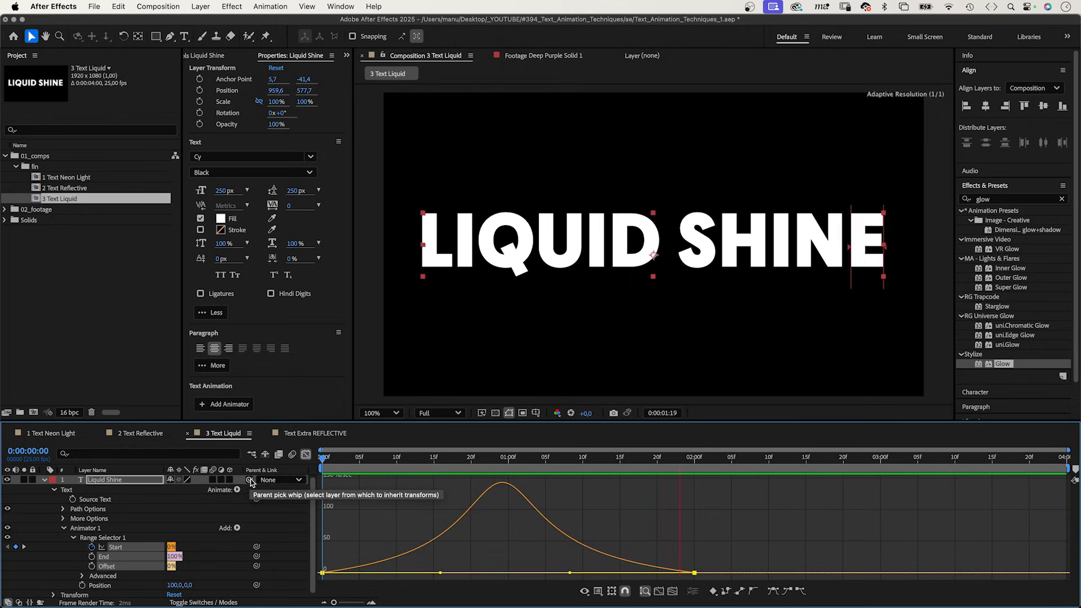
pyautogui.click(305, 455)
pyautogui.press('space')
# Add the expression loopOut("pingpong") to the Range Selector's Start and preview the loop.
pyautogui.click(96, 556)
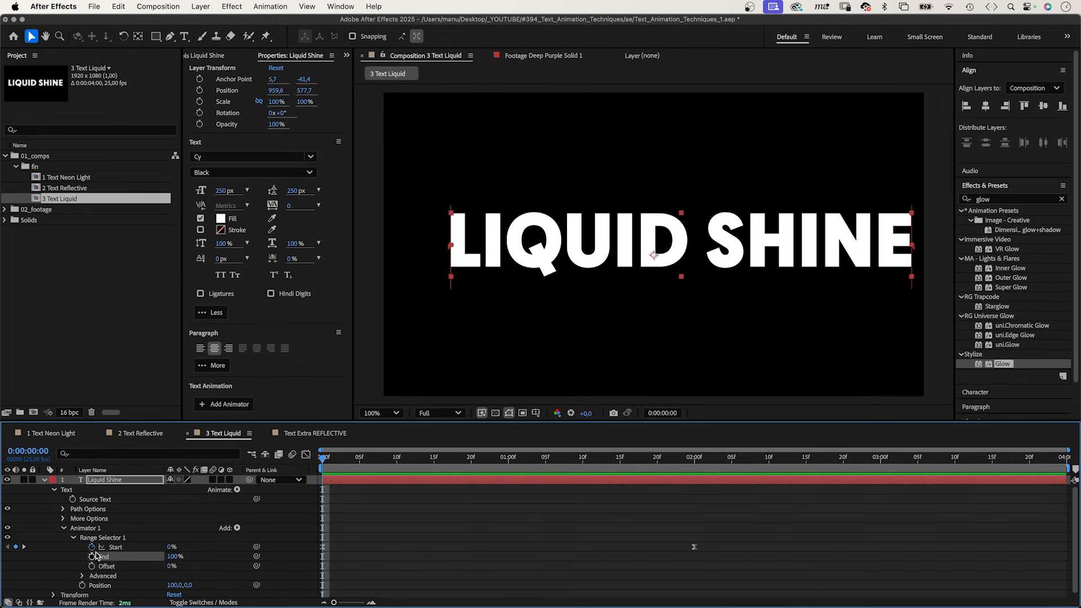
pyautogui.keyDown('alt'); pyautogui.click(91, 547); pyautogui.keyUp('alt')
pyautogui.write('loopO')
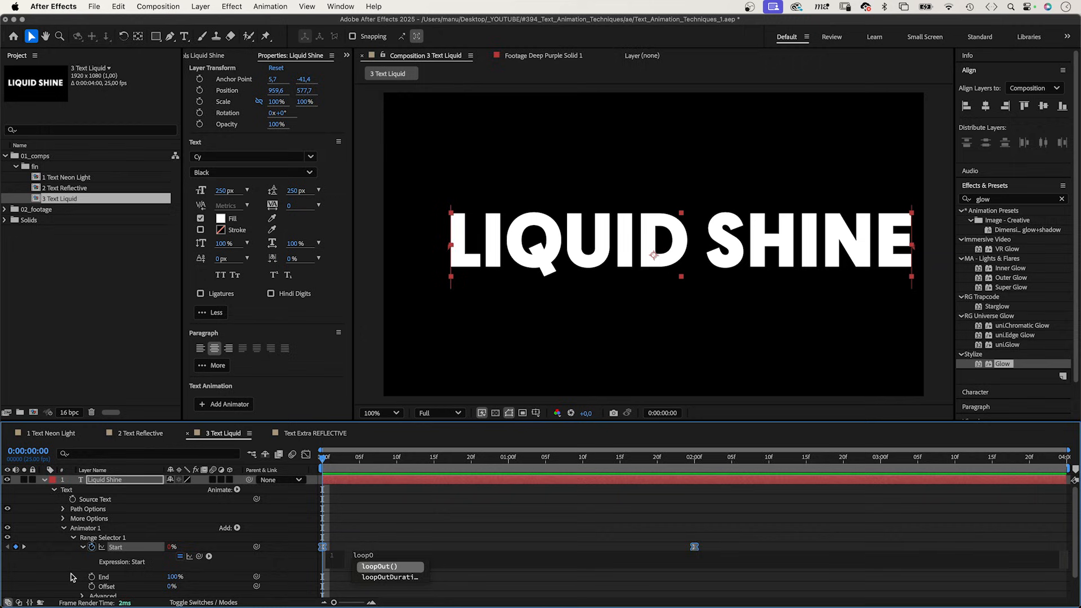
pyautogui.press('Return')
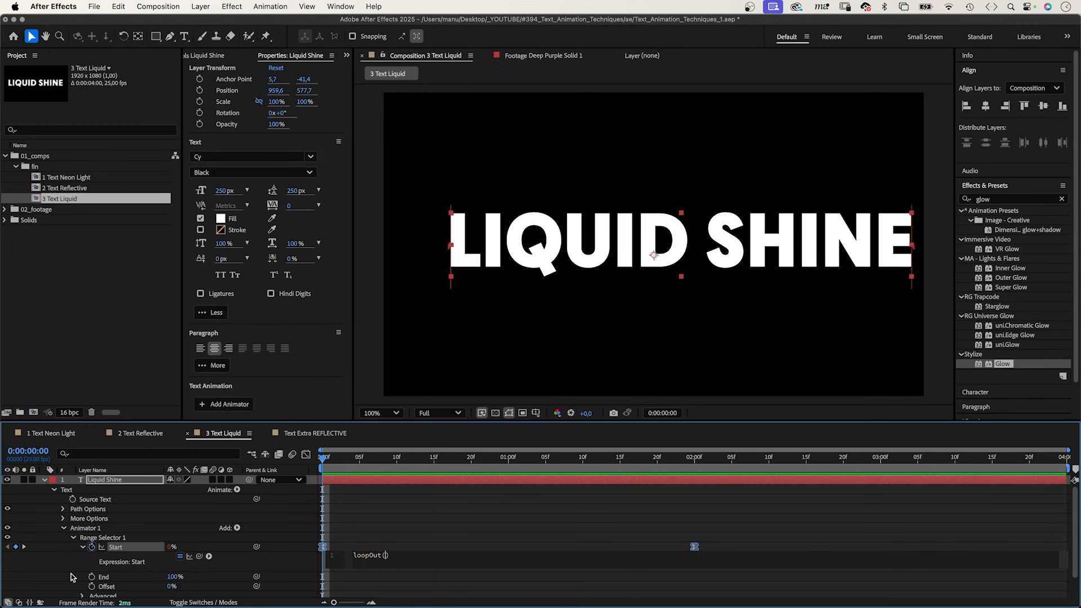
pyautogui.write('"')
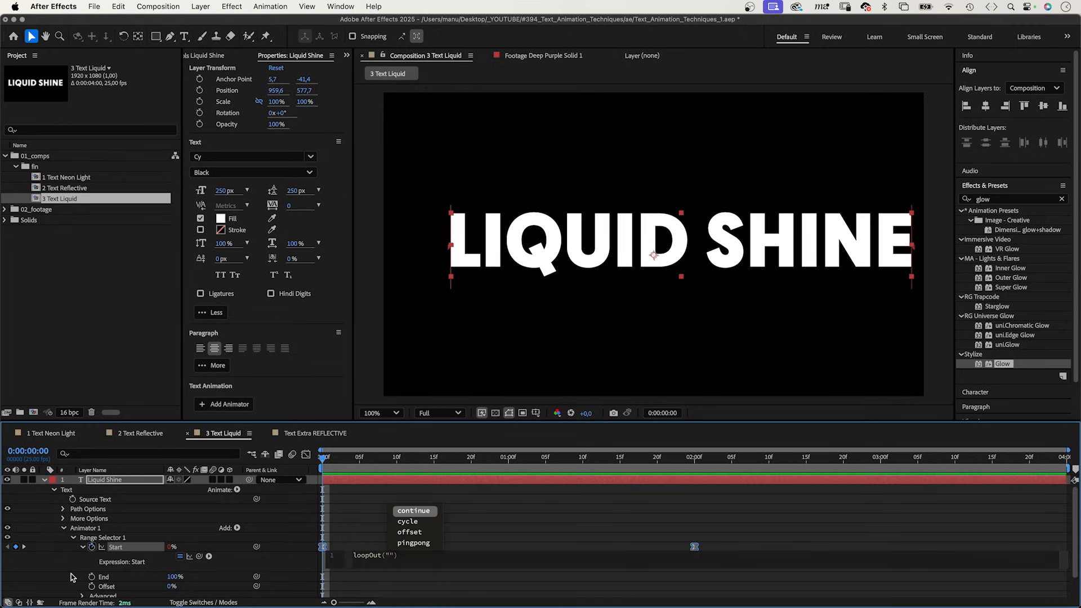
pyautogui.press('Down')
pyautogui.press('Down')
pyautogui.press('Down')
pyautogui.press('Return')
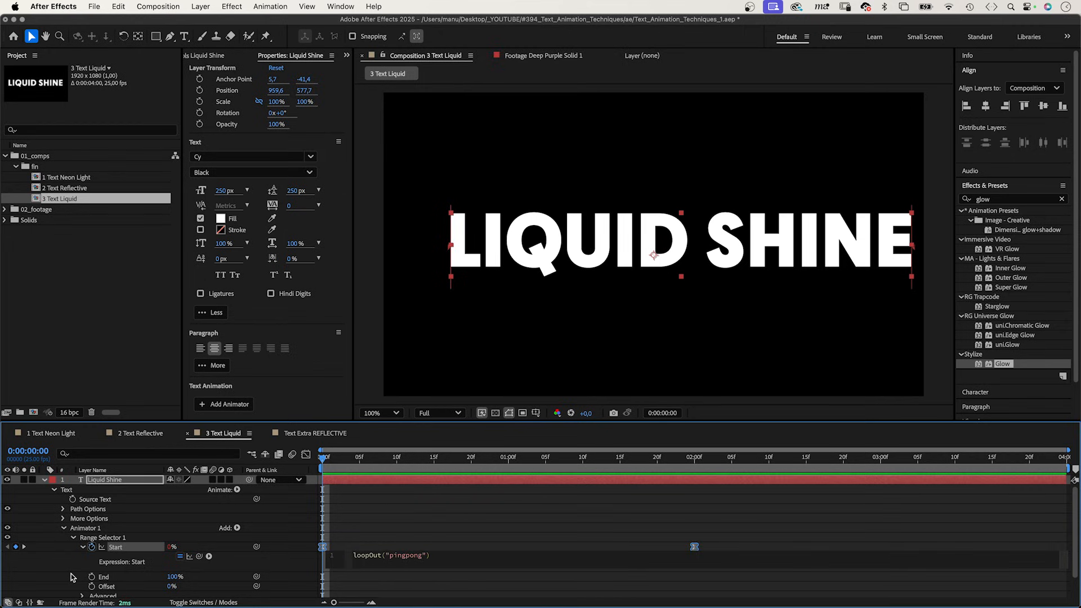
pyautogui.click(289, 566)
pyautogui.press('space')
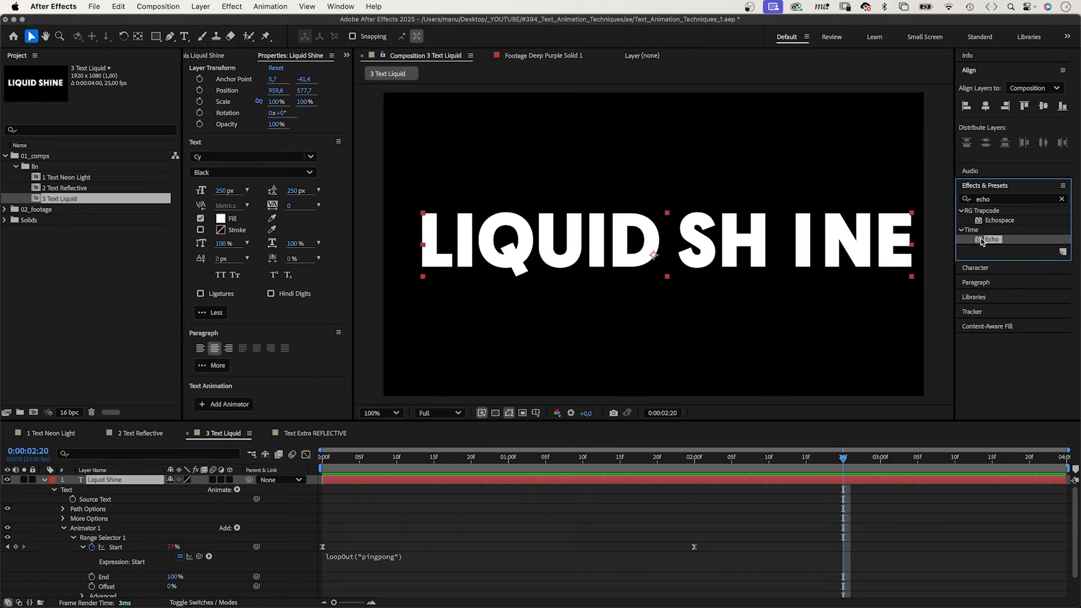
# Apply Echo to the Liquid Shine layer with Echo Time -0,01, 30 echoes and Decay 0,8, and preview the trails.
pyautogui.moveTo(992, 240); pyautogui.dragTo(754, 272)
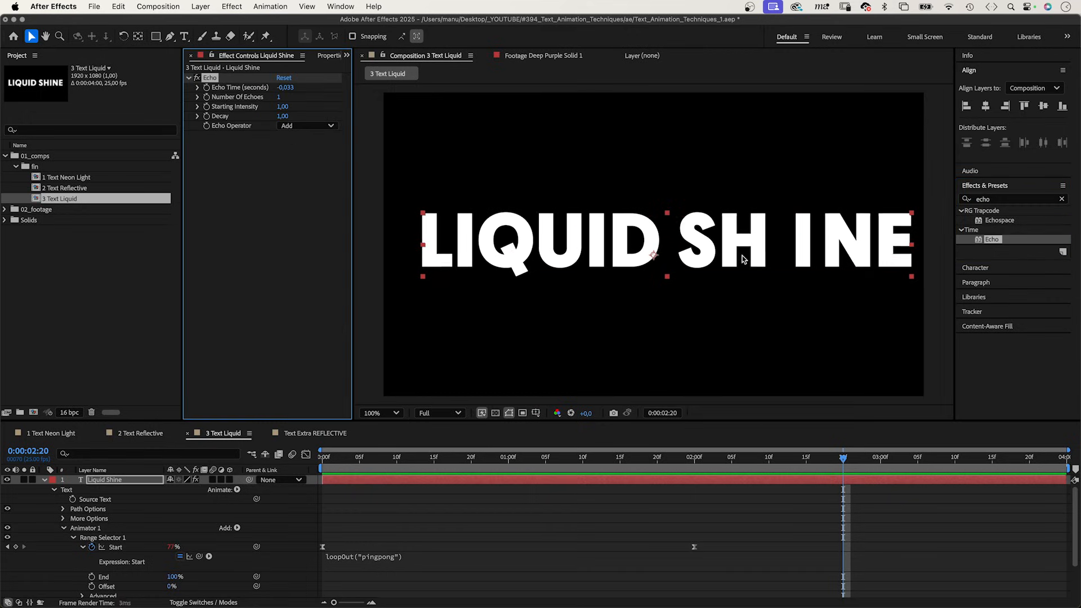
pyautogui.click(285, 88)
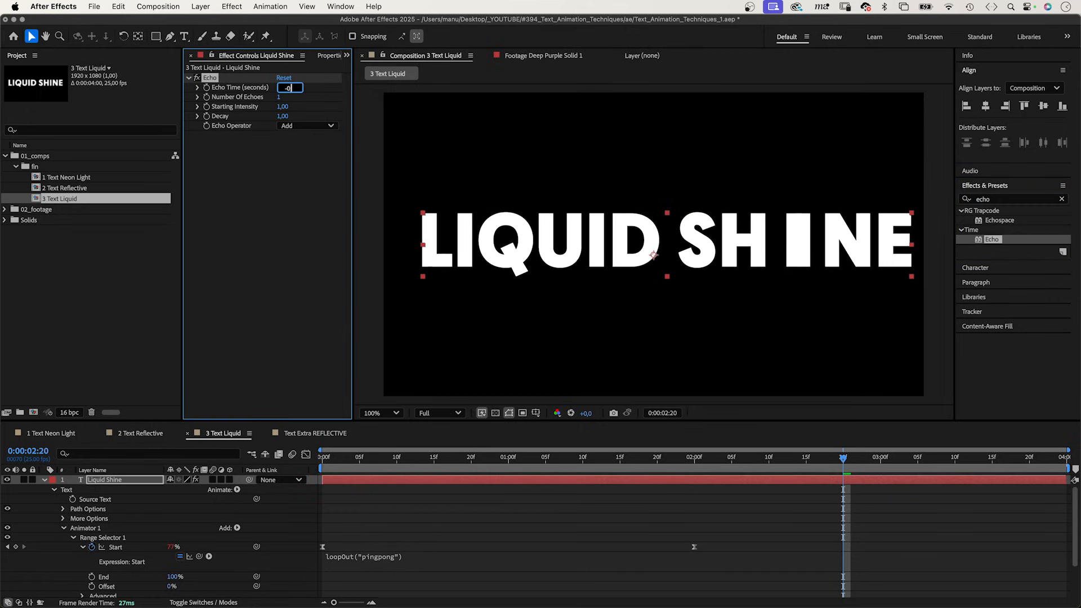
pyautogui.write('-0,01')
pyautogui.press('Tab')
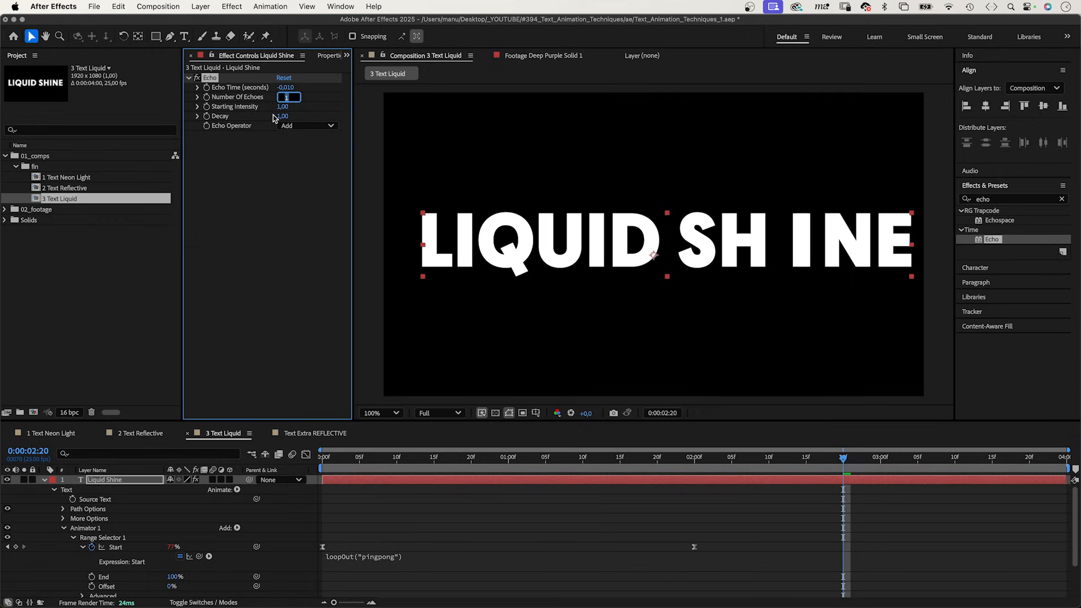
pyautogui.press('Tab')
pyautogui.press('Tab')
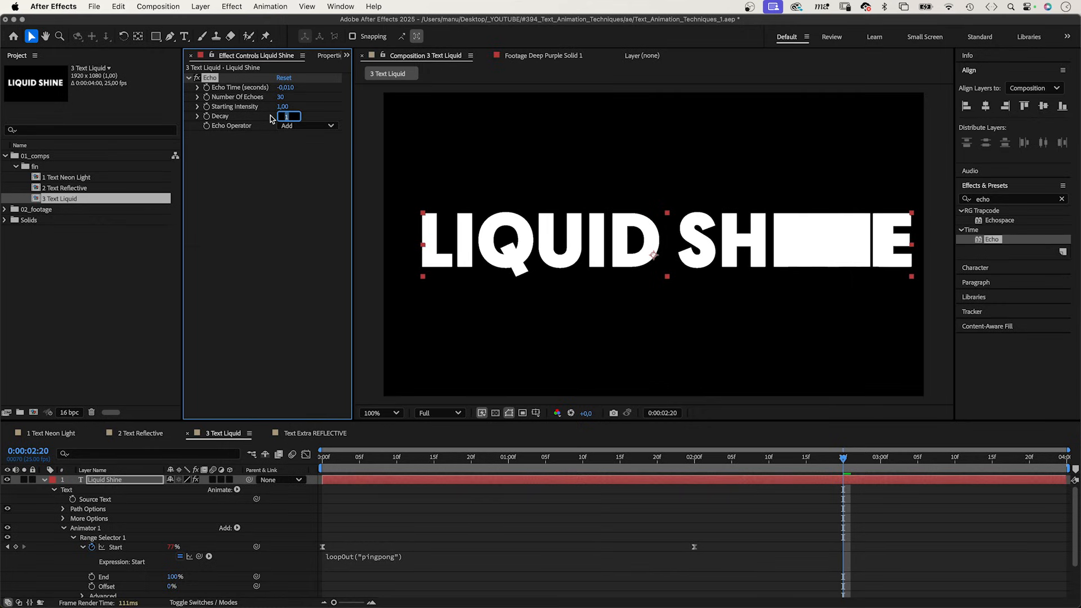
pyautogui.write('0,8')
pyautogui.press('Return')
pyautogui.press('space')
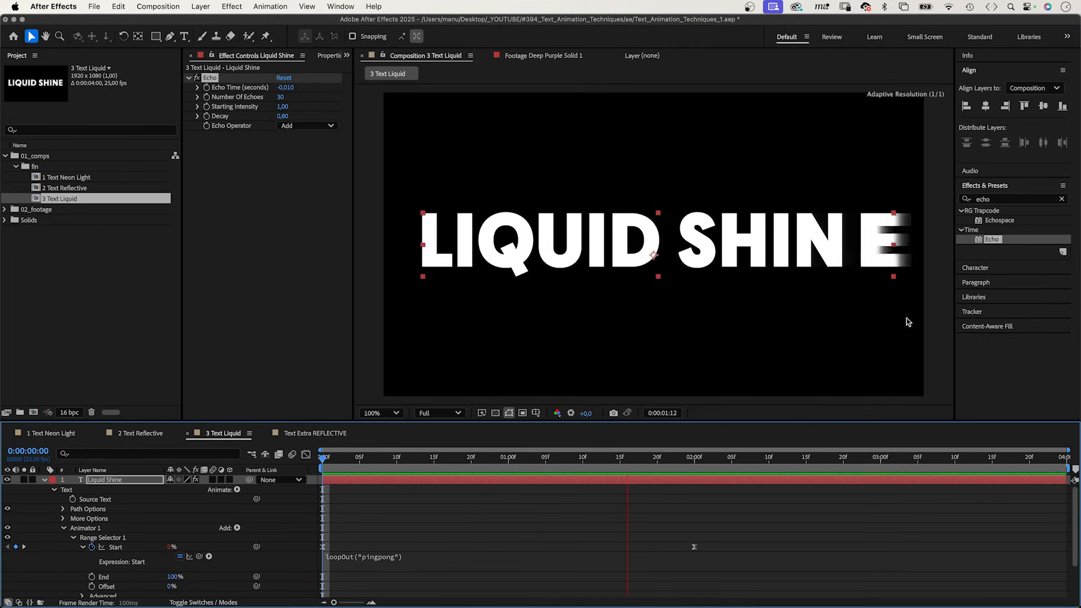
pyautogui.press('space')
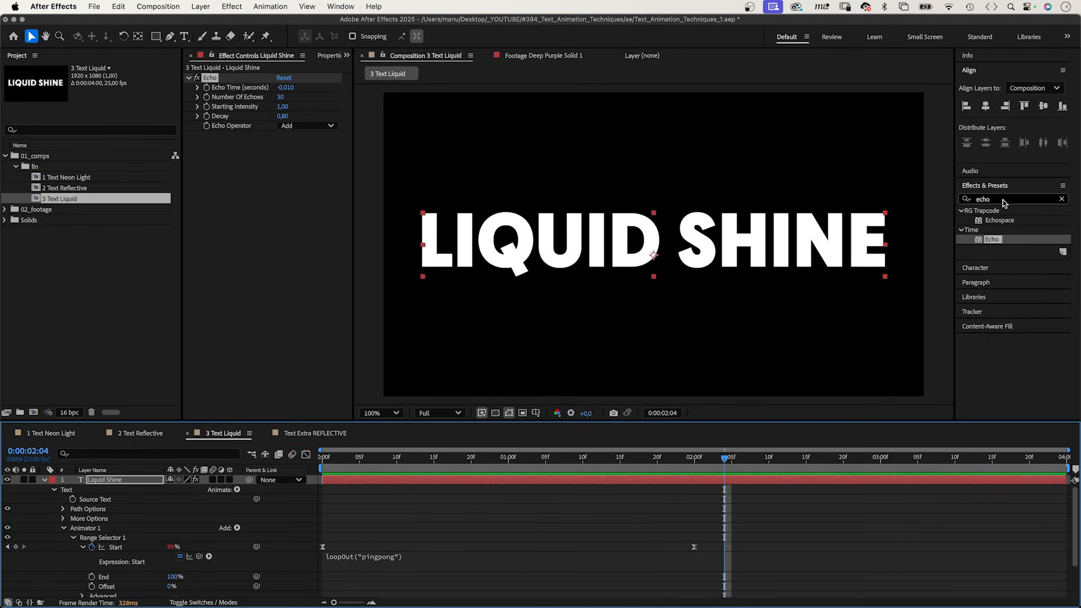
# Apply the Colorama effect to the Liquid Shine layer and set its input phase to come from Alpha.
pyautogui.click(1003, 200)
pyautogui.write('color')
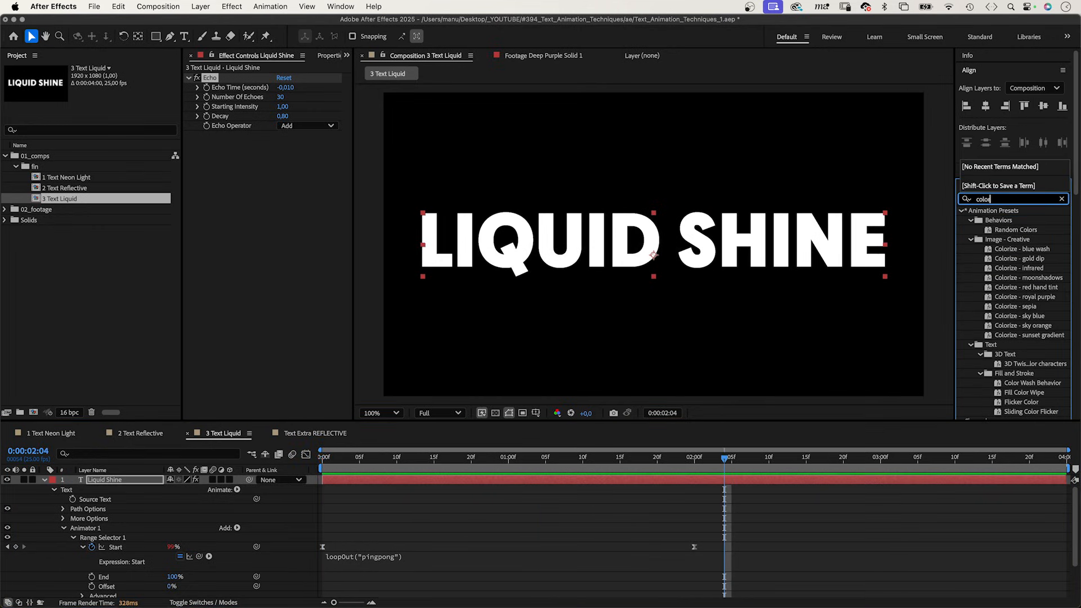
pyautogui.write('a')
pyautogui.moveTo(998, 220); pyautogui.dragTo(234, 277)
pyautogui.click(197, 144)
pyautogui.click(301, 154)
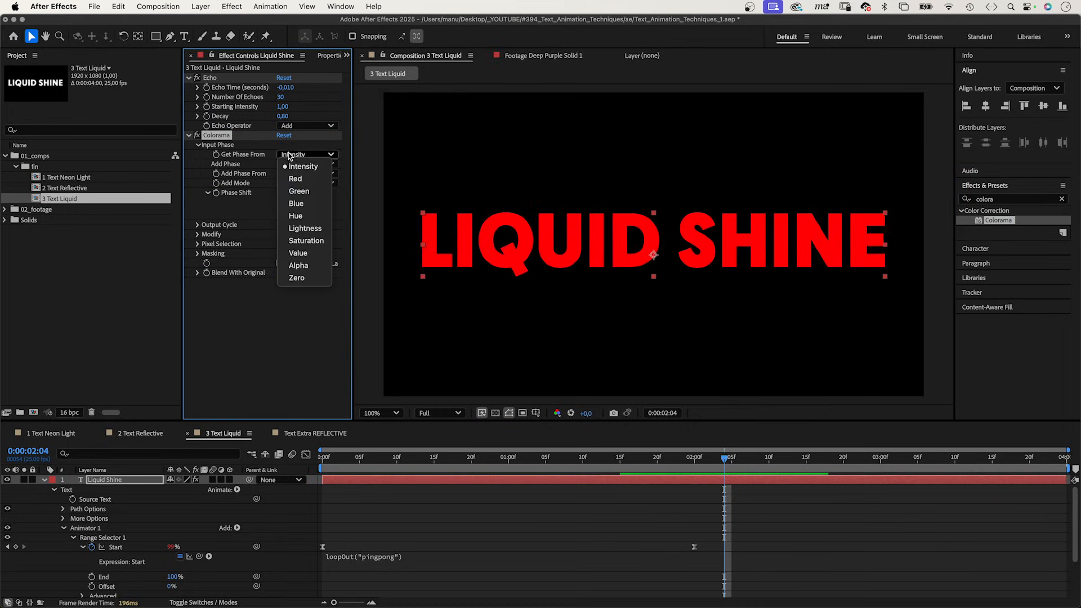
pyautogui.click(291, 271)
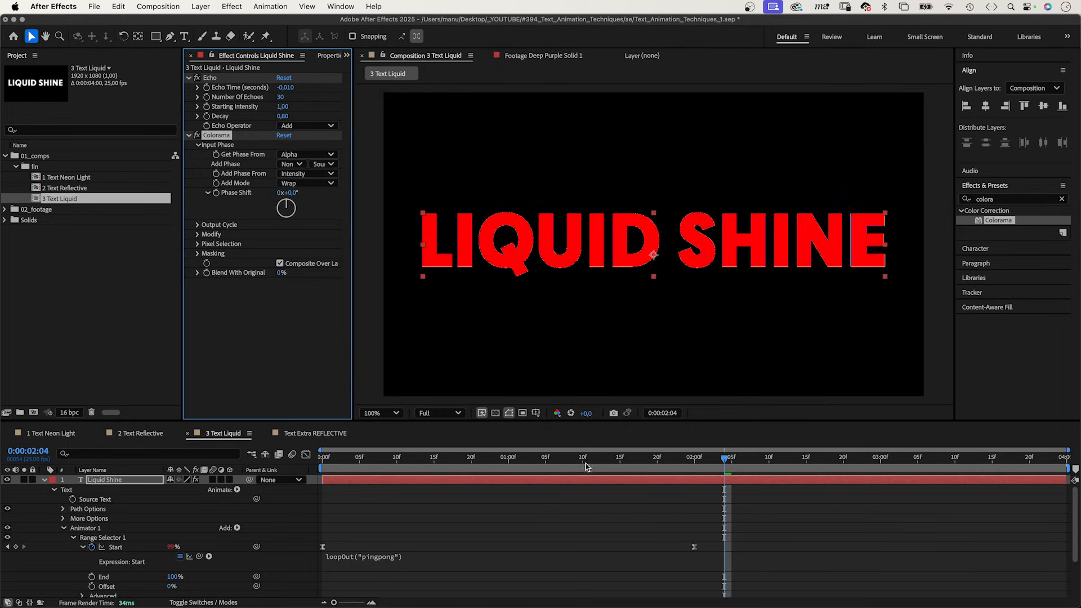
# Set Colorama's output cycle on the Liquid Shine layer to the Sepia 2 preset palette, checking it around 0:00:01:02.
pyautogui.moveTo(528, 460); pyautogui.dragTo(523, 460)
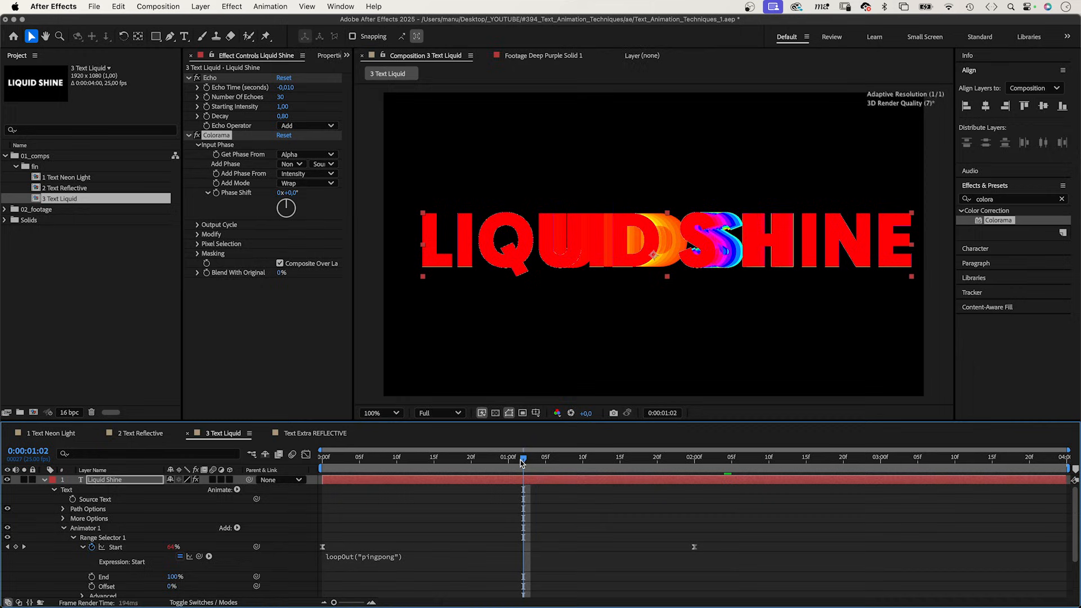
pyautogui.click(196, 226)
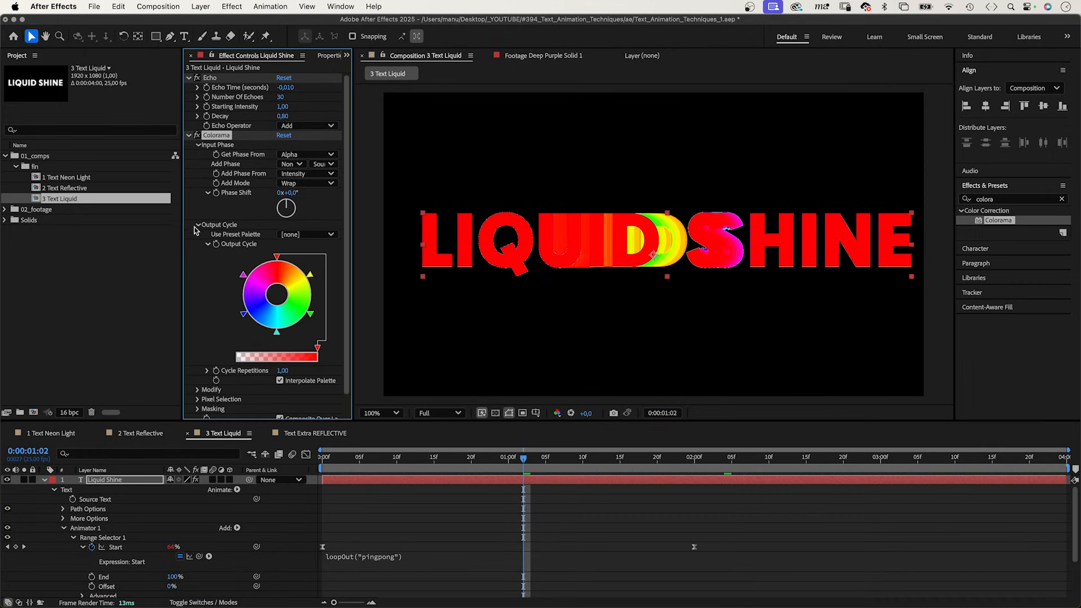
pyautogui.click(291, 235)
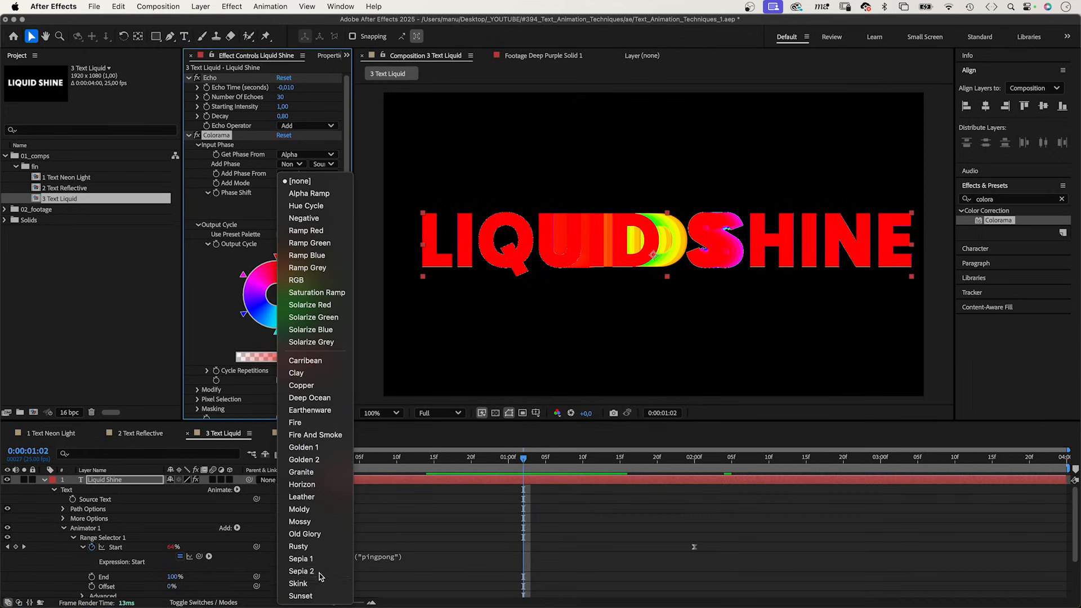
pyautogui.click(289, 573)
# Apply the Stylize Glow effect to the Liquid Shine layer below Colorama and set its Glow Radius to 20.
pyautogui.click(1007, 199)
pyautogui.write('glow')
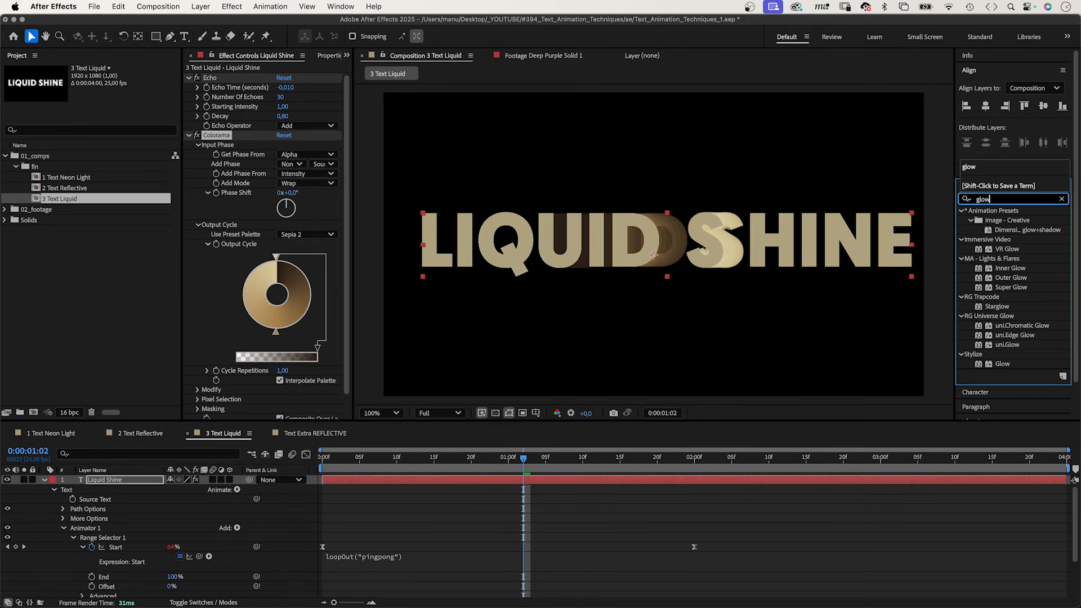
pyautogui.moveTo(1002, 364); pyautogui.dragTo(287, 394)
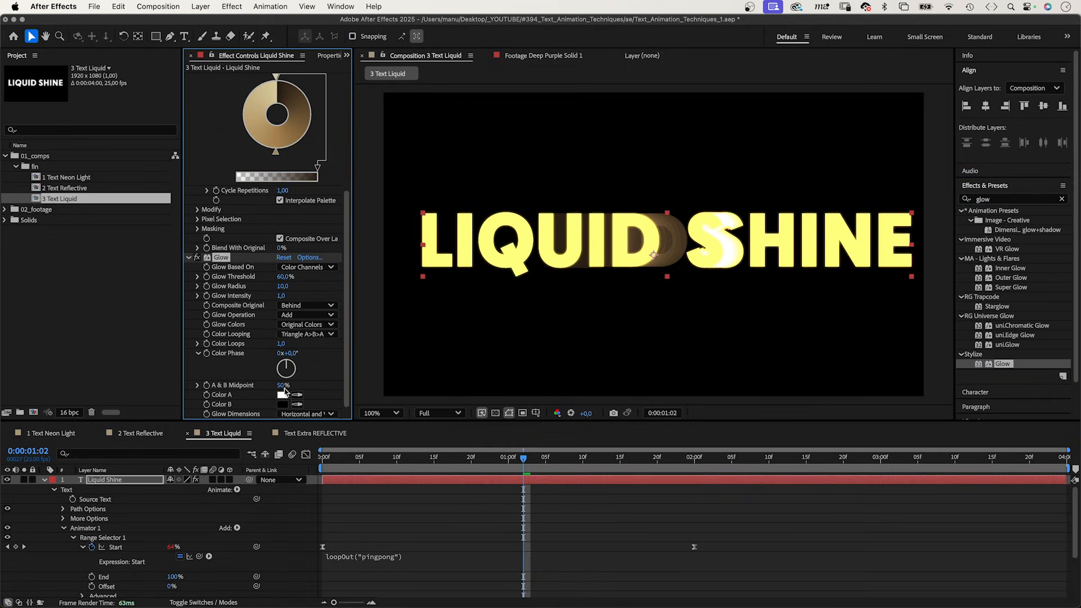
pyautogui.click(283, 286)
pyautogui.press('Return')
# Duplicate the Liquid Shine layer and disable Echo and Colorama on the copy.
pyautogui.hotkey('ctrl', 'd')
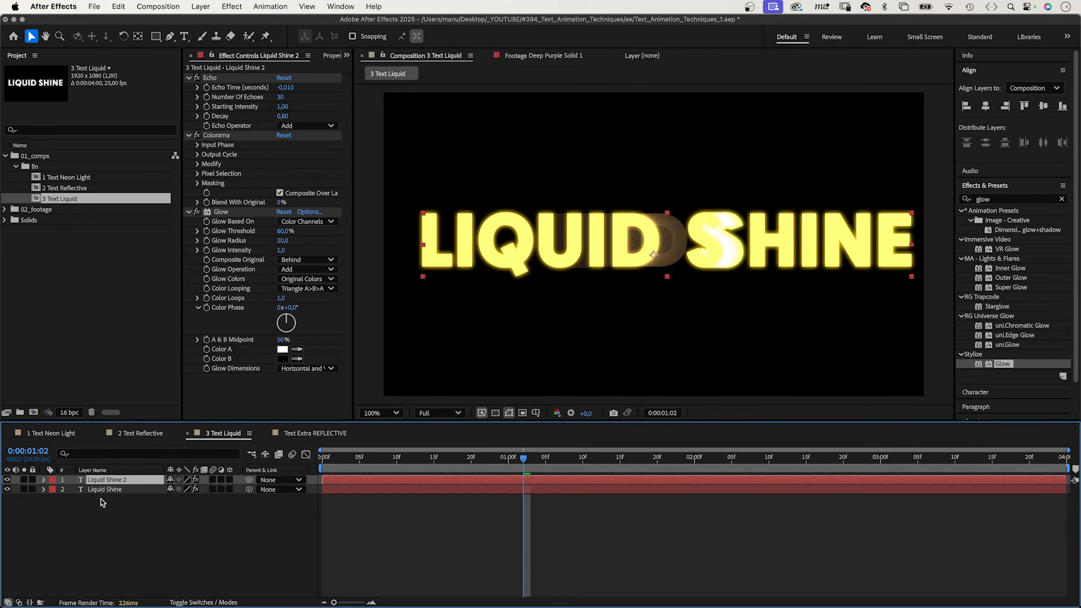
pyautogui.click(196, 77)
pyautogui.click(196, 136)
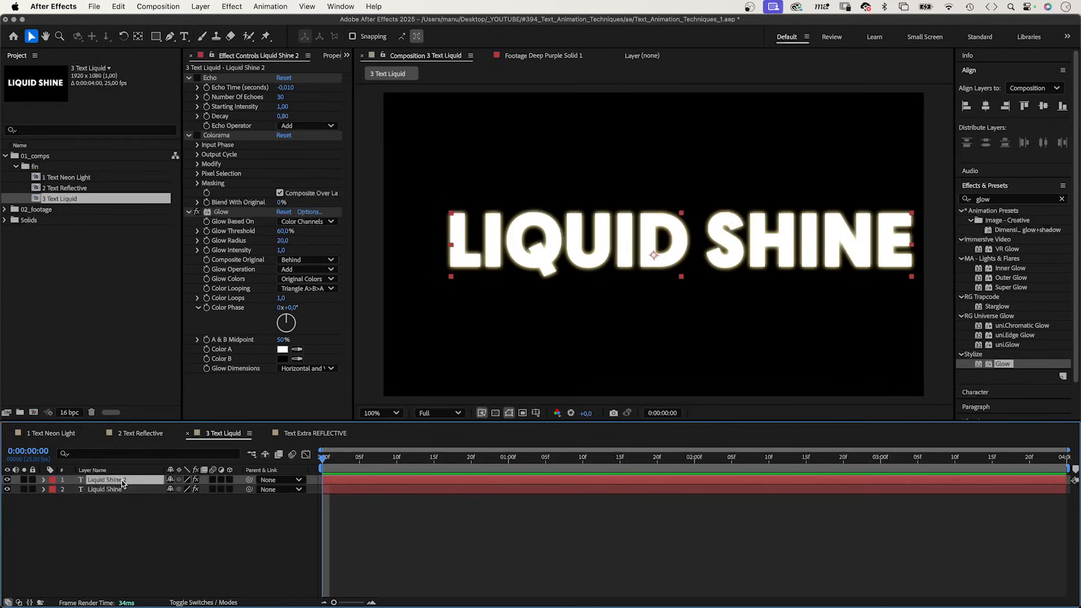
# Duplicate the Liquid Shine 2 layer and delete Colorama and Echo from the new copy, keeping only Glow.
pyautogui.click(224, 137)
pyautogui.press('Delete')
pyautogui.click(210, 78)
pyautogui.press('Delete')
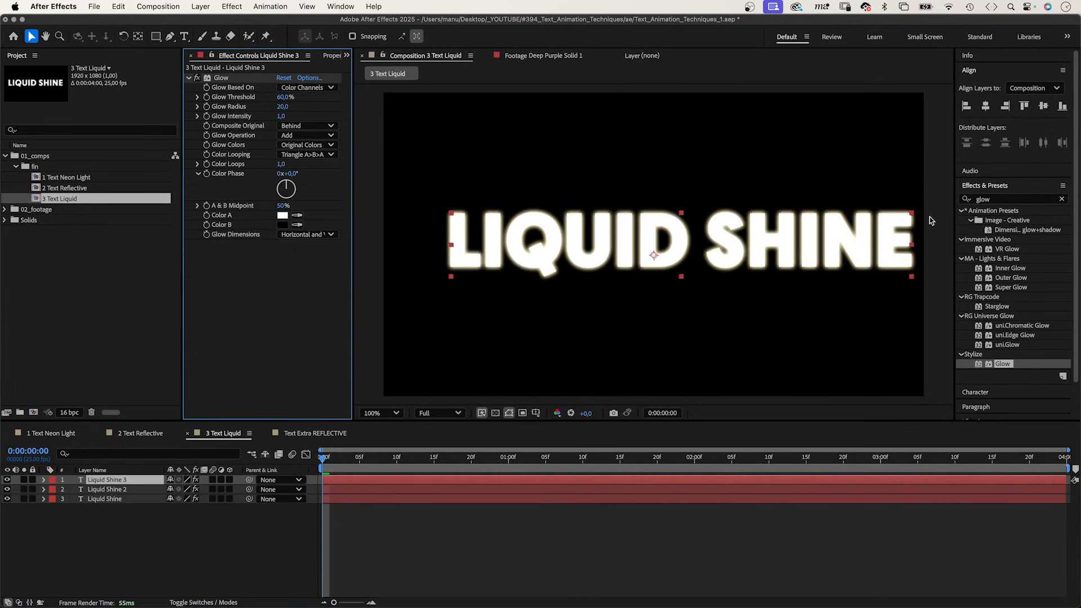
# Apply CC Mr. Mercury to the Liquid Shine 3 layer and set both Radius X and Radius Y to 120.
pyautogui.click(1007, 198)
pyautogui.write('cc m')
pyautogui.moveTo(1006, 221); pyautogui.dragTo(273, 381)
pyautogui.click(280, 239)
pyautogui.write('5')
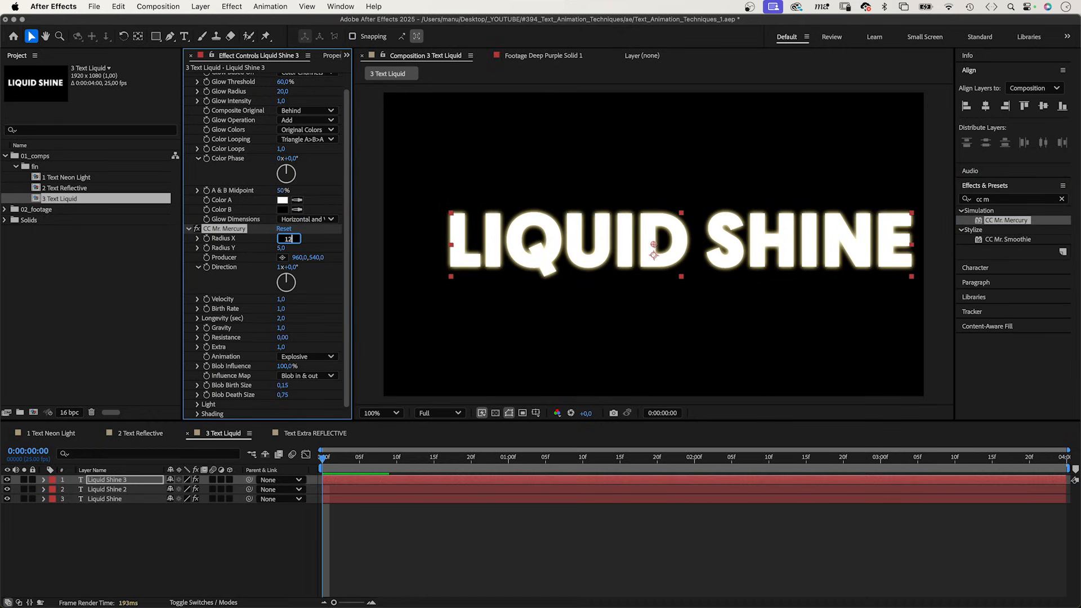
pyautogui.press('Tab')
pyautogui.write('120')
pyautogui.press('Return')
# Set CC Mr. Mercury's Velocity to 0,5, Gravity to 0 and both Blob Birth Size and Blob Death Size to 1, and preview the motion.
pyautogui.click(277, 300)
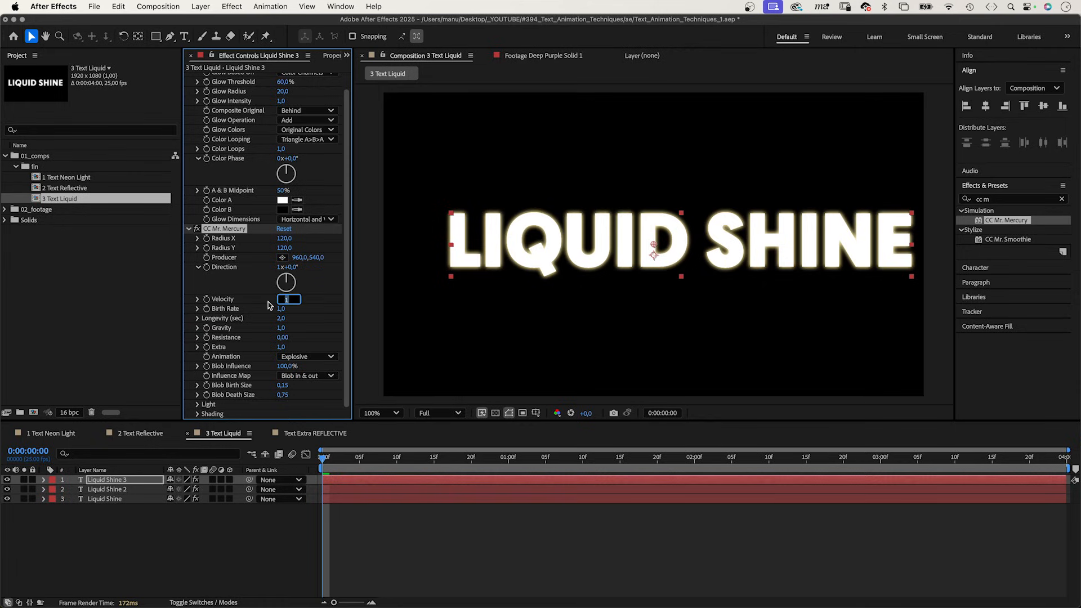
pyautogui.press('Return')
pyautogui.click(279, 329)
pyautogui.press('Return')
pyautogui.click(282, 387)
pyautogui.press('Tab')
pyautogui.write('1')
pyautogui.press('Return')
pyautogui.moveTo(337, 463); pyautogui.dragTo(553, 458)
# Use Liquid Shine 3 as the track matte for both the Liquid Shine 2 and Liquid Shine layers, and preview the result.
pyautogui.click(107, 490)
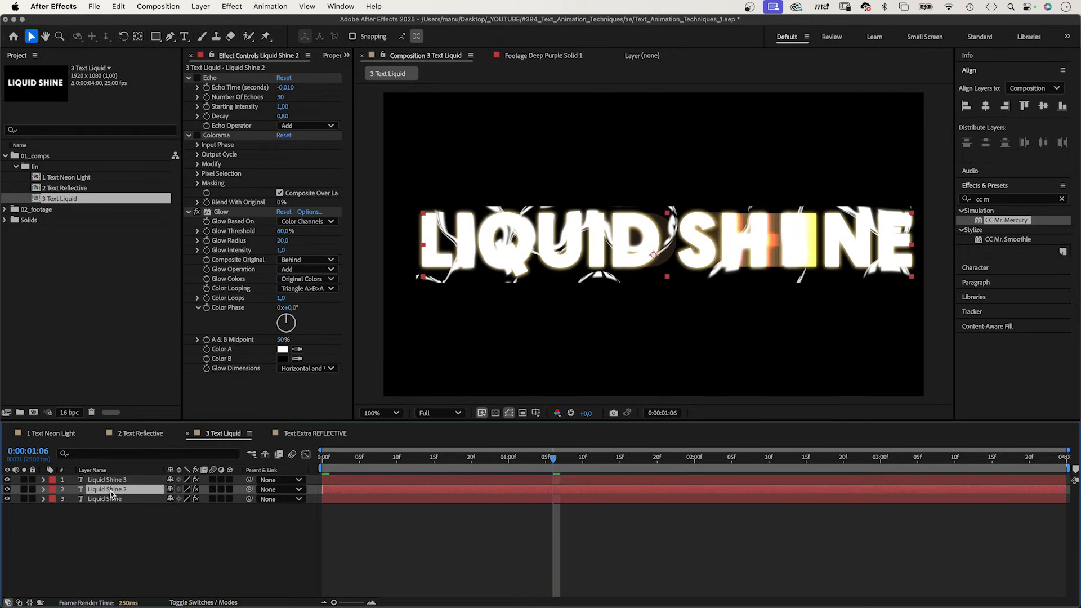
pyautogui.keyDown('shift'); pyautogui.click(107, 499); pyautogui.keyUp('shift')
pyautogui.click(203, 602)
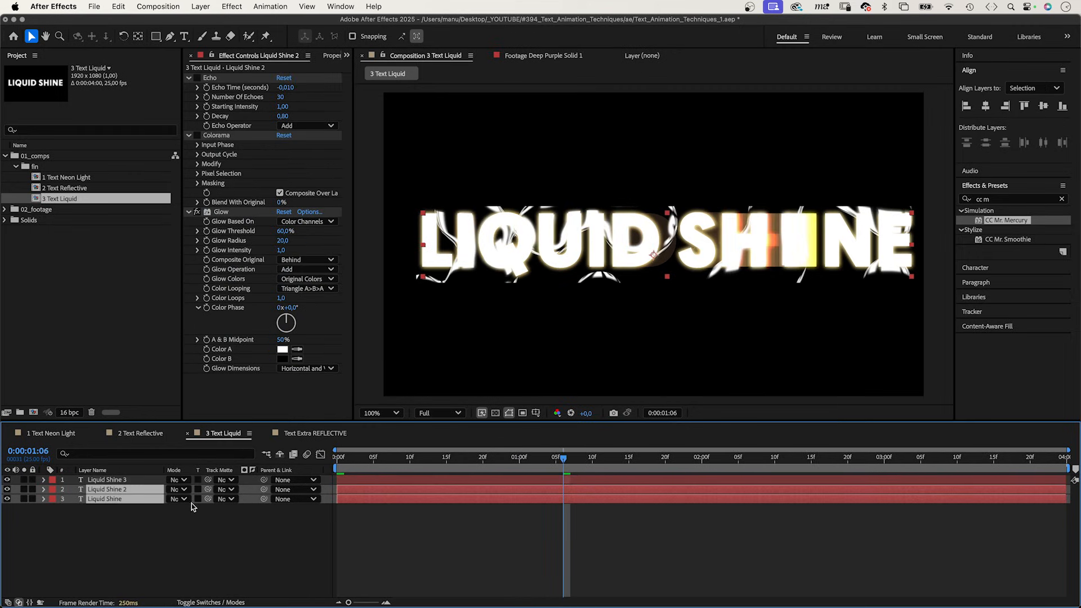
pyautogui.moveTo(208, 499); pyautogui.dragTo(124, 480)
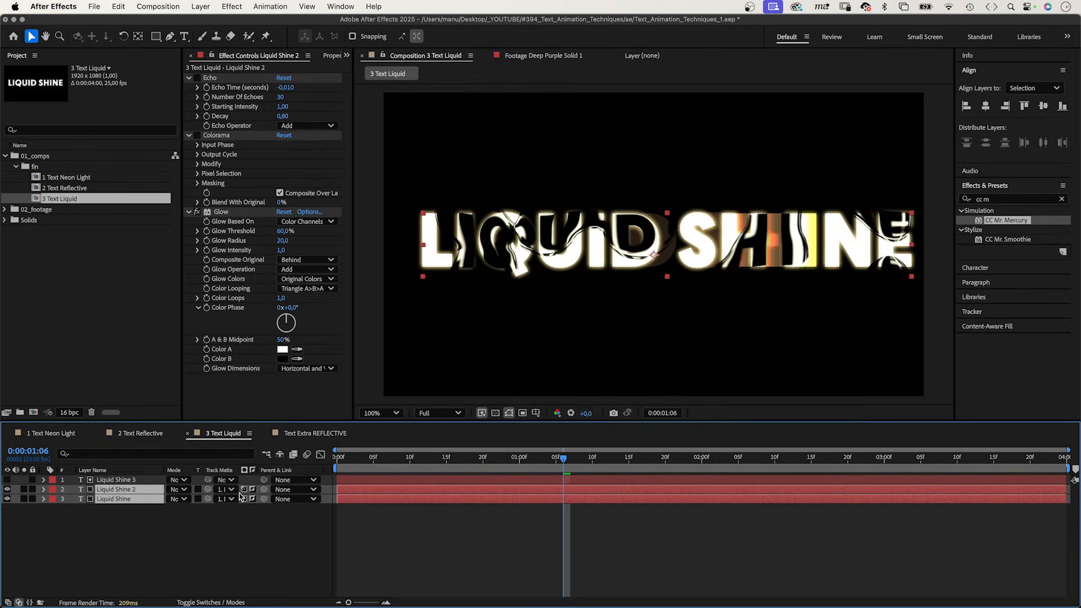
pyautogui.click(545, 457)
pyautogui.moveTo(545, 457); pyautogui.dragTo(360, 467)
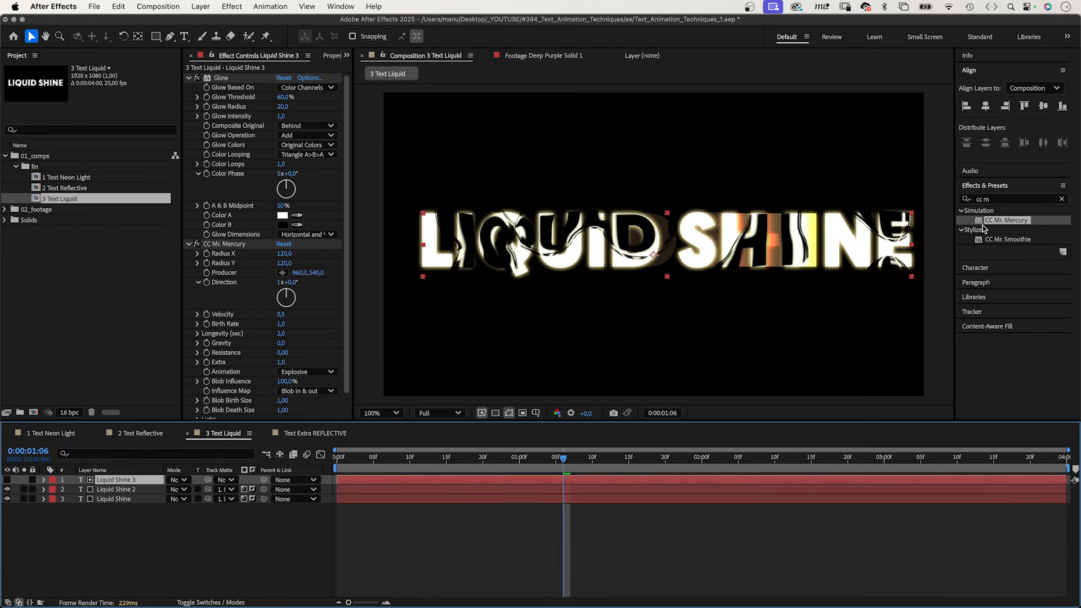
# Apply CC Scale Wipe to the Liquid Shine 3 layer below CC Mr. Mercury and set its Stretch to 100.
pyautogui.click(997, 199)
pyautogui.write('cc')
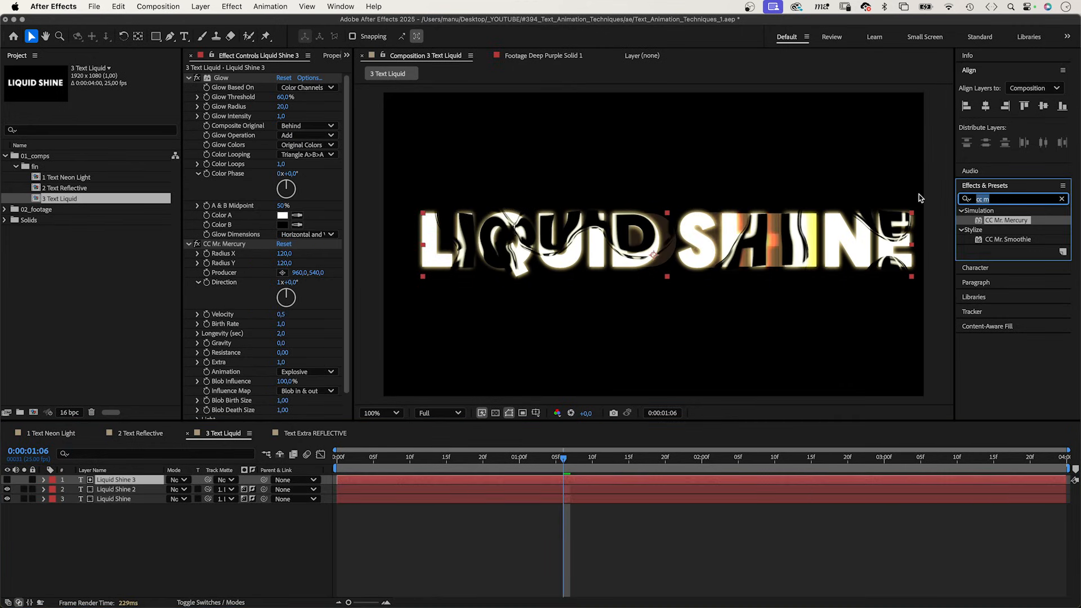
pyautogui.write(' scale')
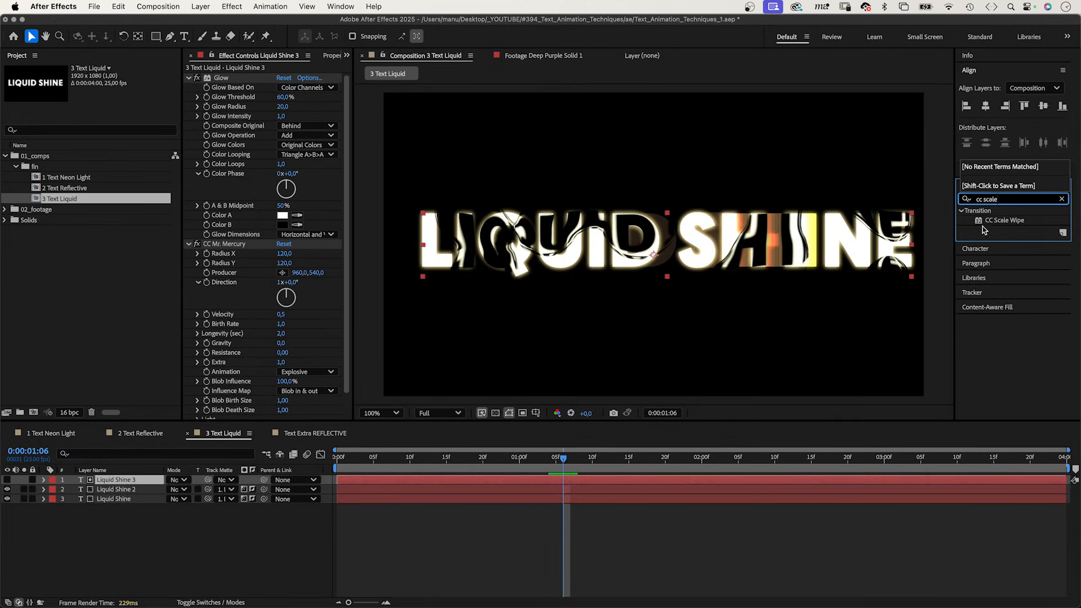
pyautogui.moveTo(984, 229); pyautogui.dragTo(219, 409)
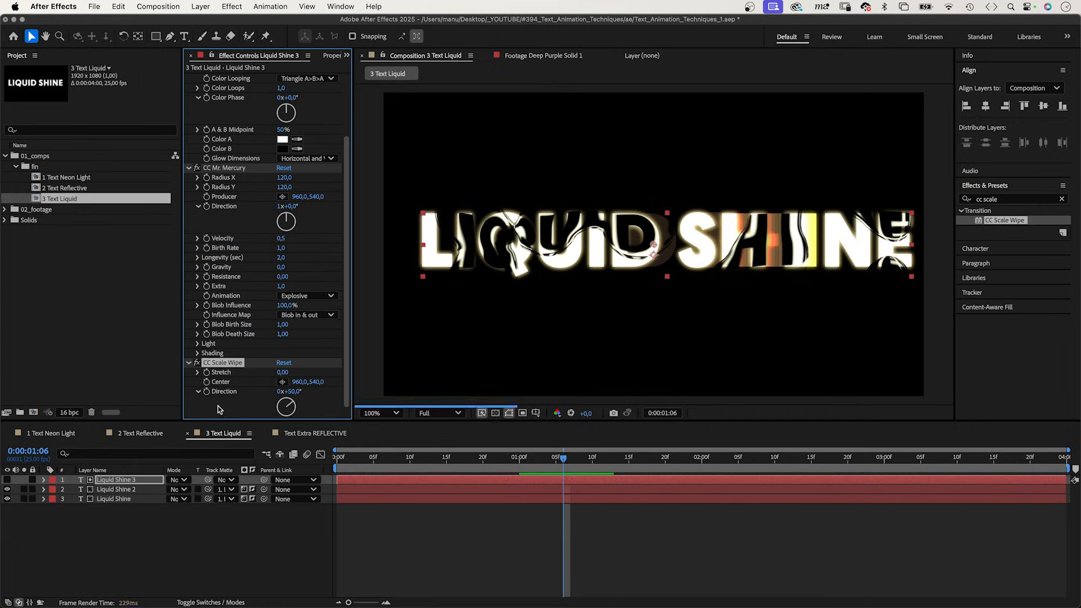
pyautogui.click(282, 372)
pyautogui.write('100')
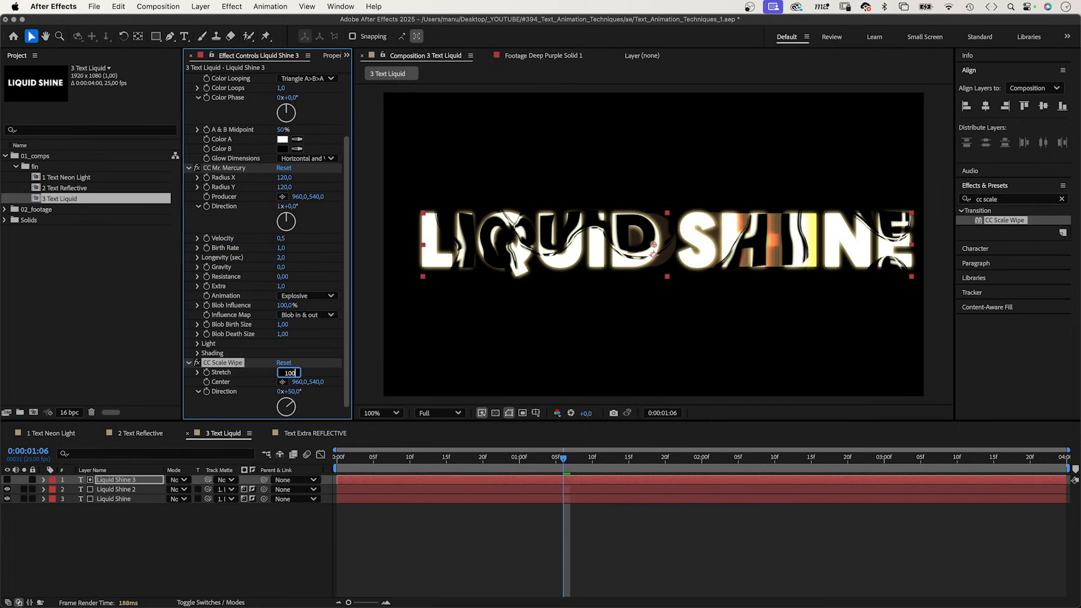
pyautogui.press('Return')
# Set CC Scale Wipe's Direction to 90° and move its center onto the first letter, at about 242, 528.
pyautogui.click(296, 391)
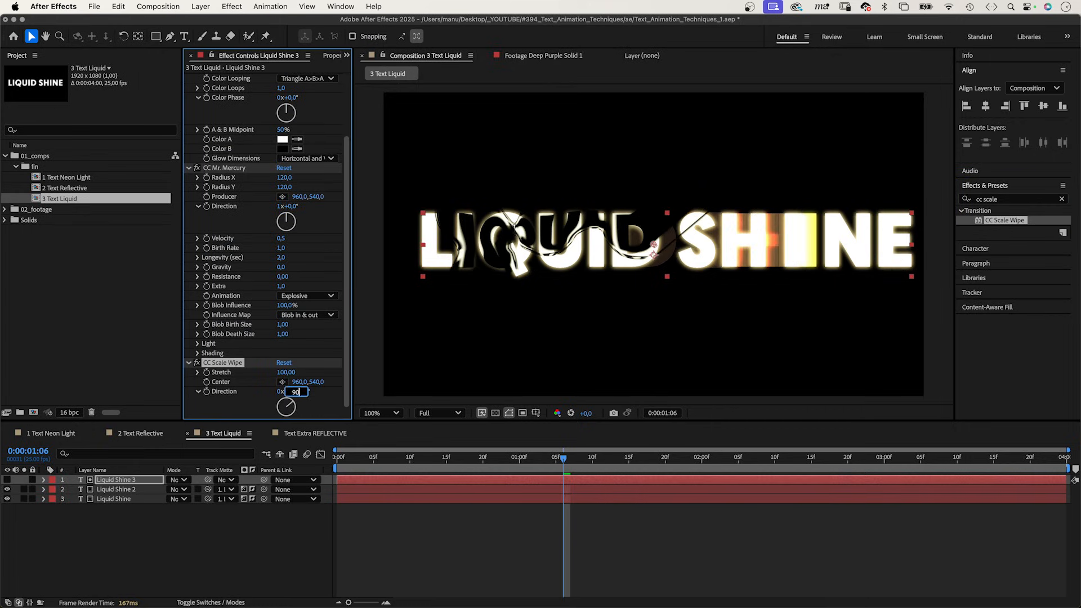
pyautogui.write('90')
pyautogui.press('Return')
pyautogui.moveTo(654, 248); pyautogui.dragTo(451, 241)
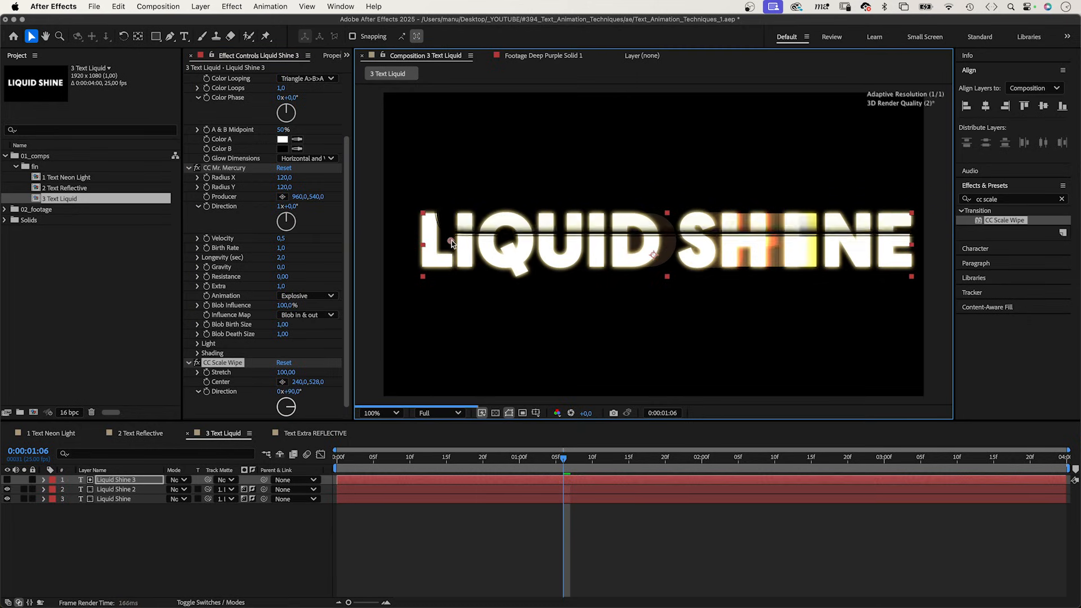
# Duplicate CC Scale Wipe on Liquid Shine 3, set the copy's Direction to -90°, and preview the animation from near the start.
pyautogui.click(214, 366)
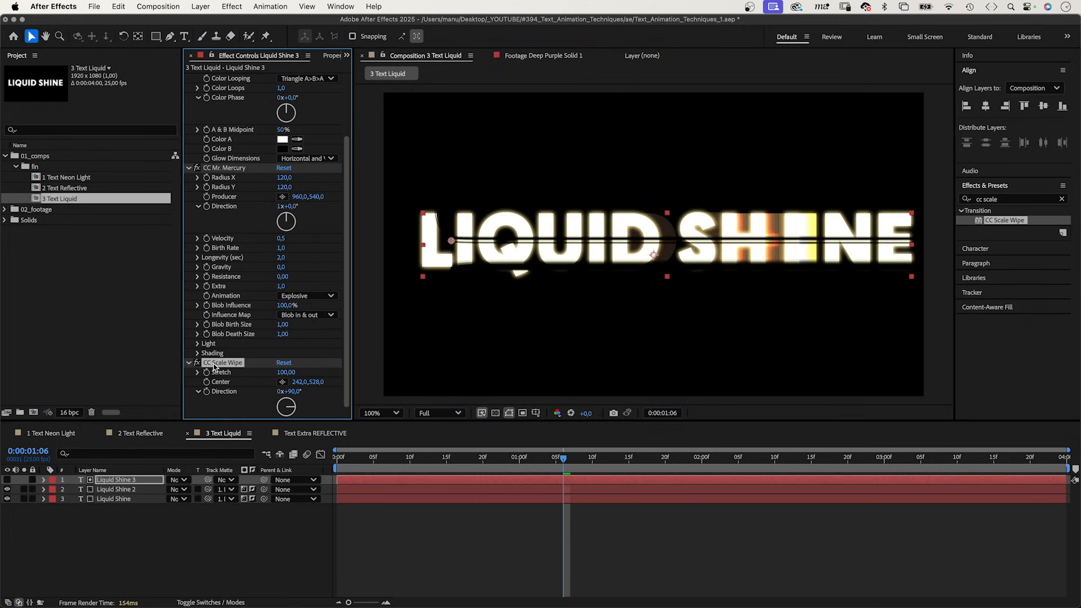
pyautogui.press('super+d')
pyautogui.click(291, 392)
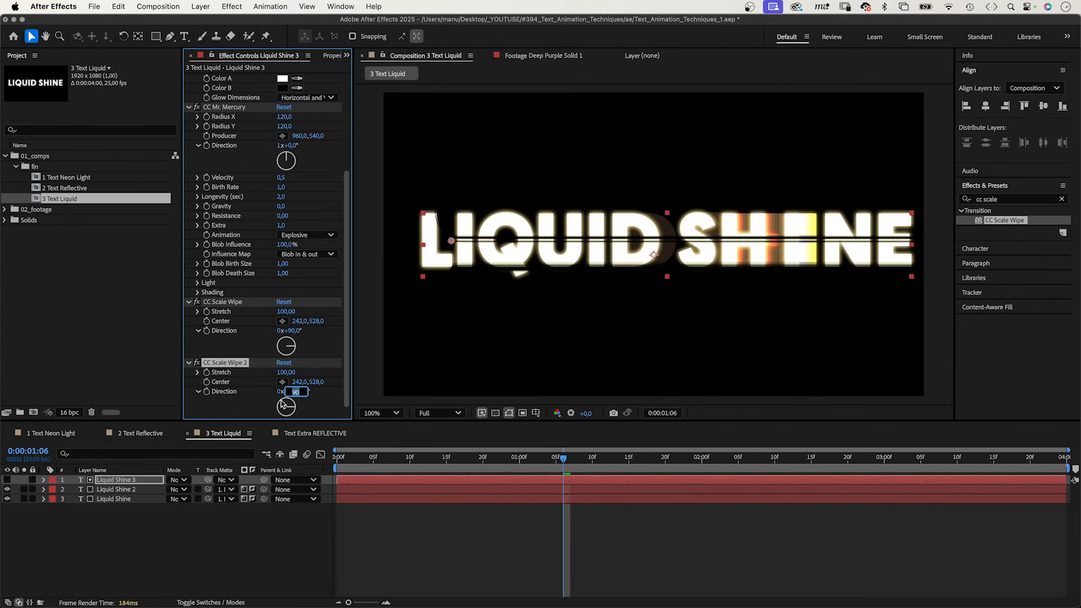
pyautogui.write('-90')
pyautogui.press('Return')
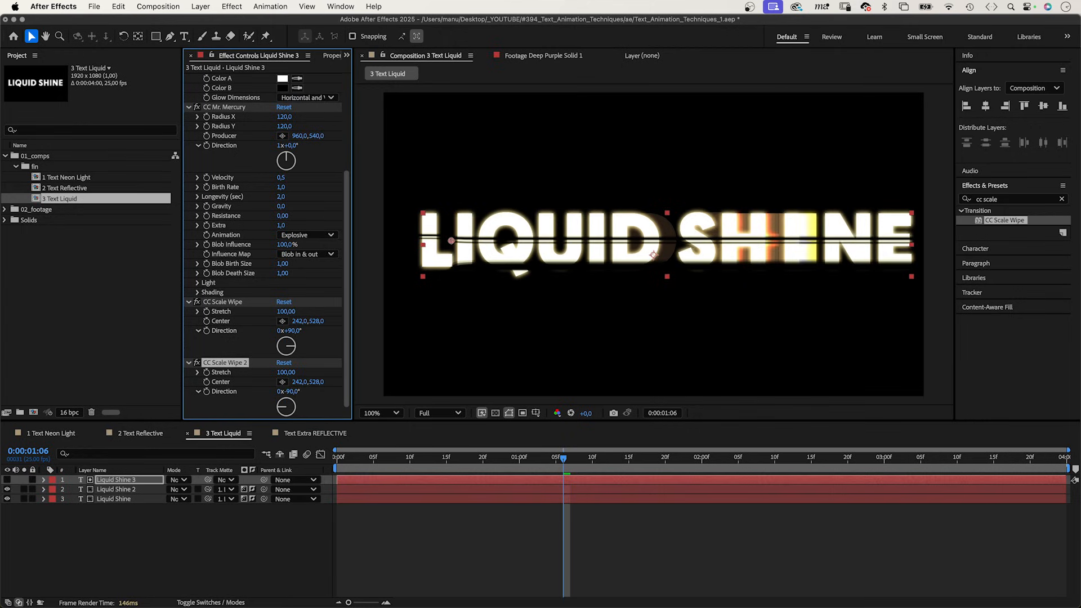
pyautogui.moveTo(374, 461); pyautogui.dragTo(337, 461)
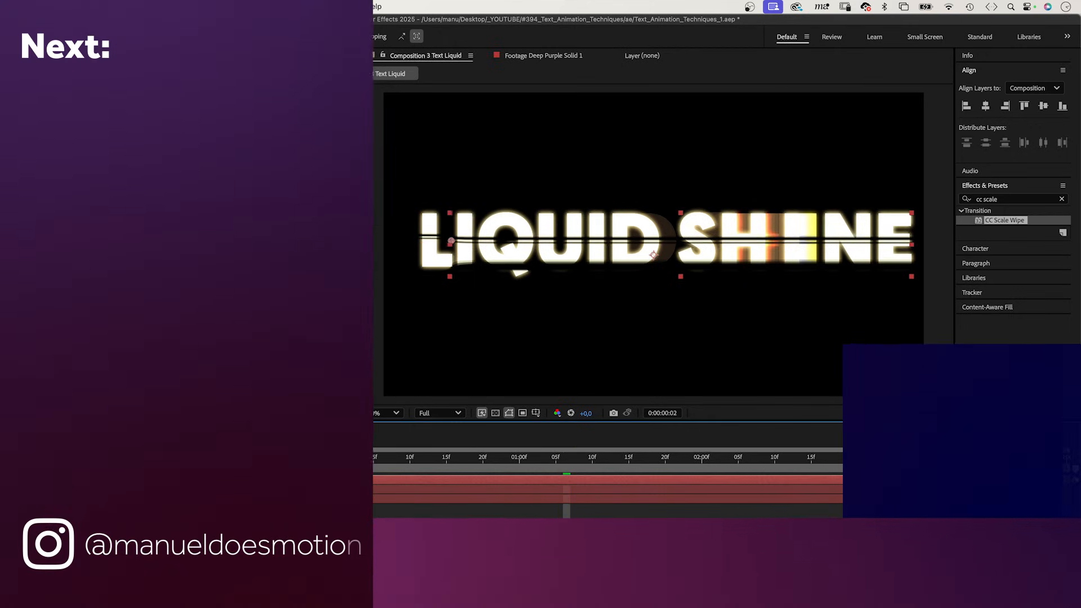